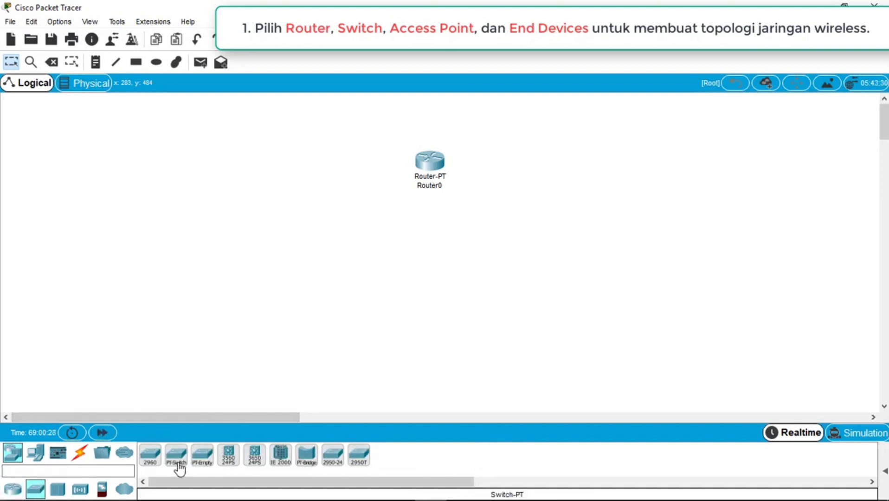
Step: Place a PT-Switch below the router and an AP-PT access point below the switch
{"action": "left_click", "coordinate": [430, 233]}
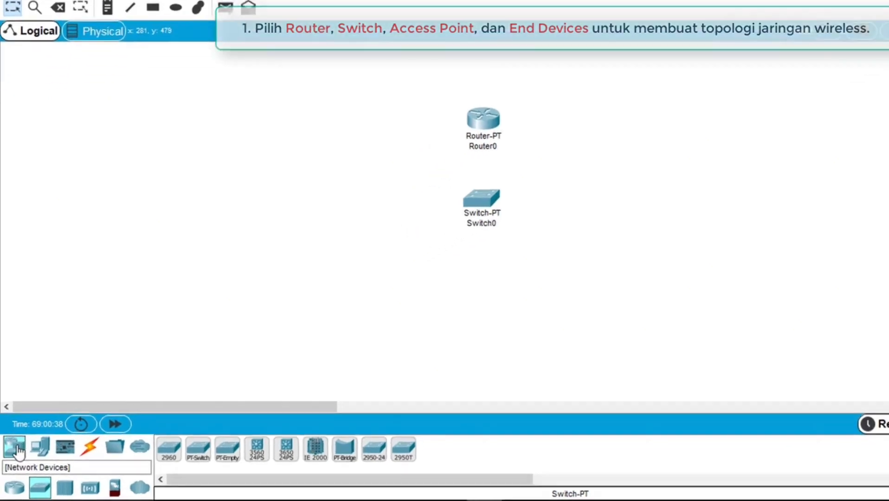
{"action": "left_click", "coordinate": [24, 425]}
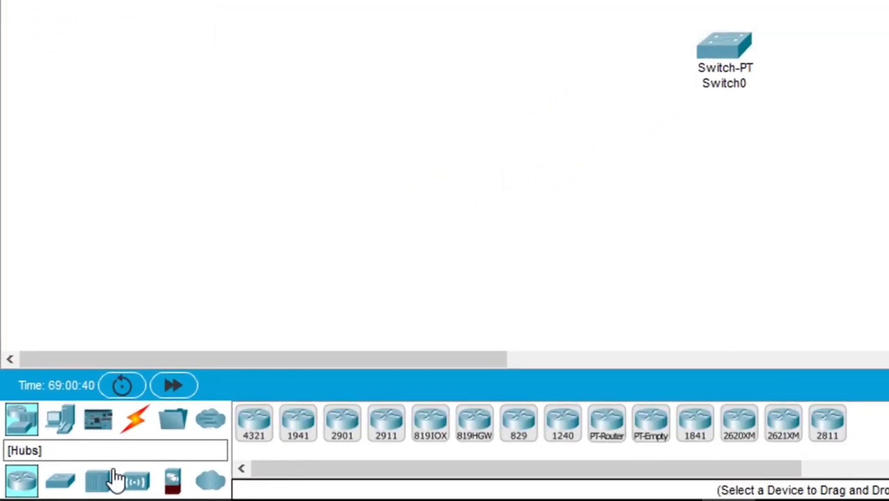
{"action": "left_click", "coordinate": [135, 483]}
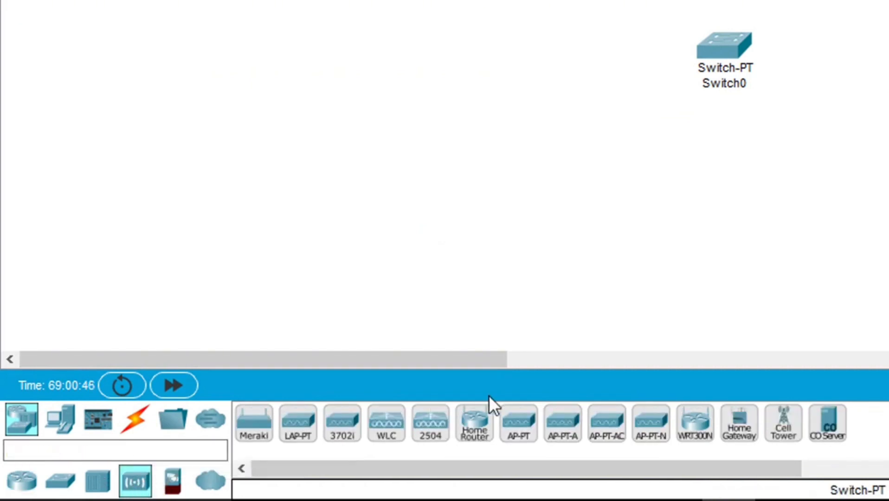
{"action": "left_click", "coordinate": [526, 445]}
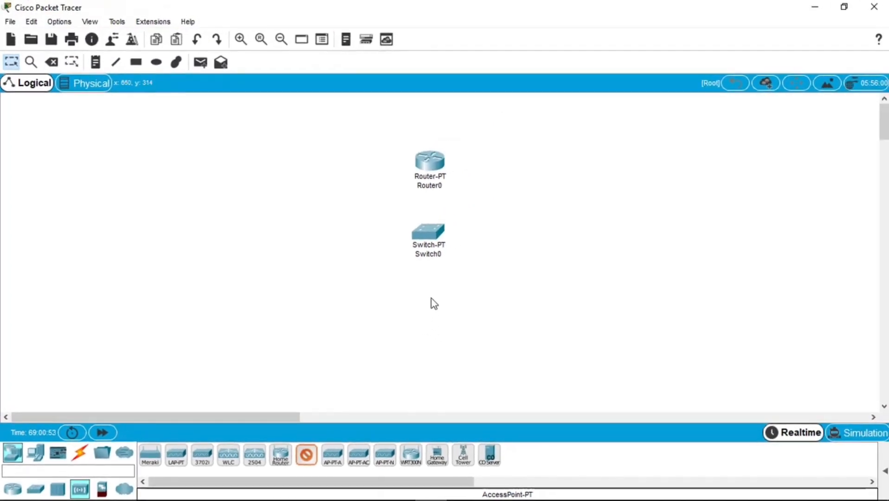
{"action": "left_click", "coordinate": [434, 304]}
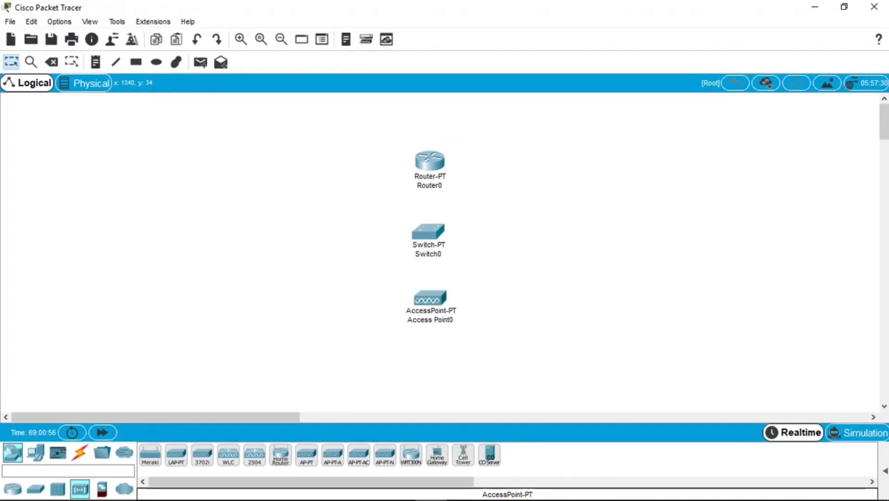
Step: Add a PC and a laptop to the workspace, below and to the left of the access point
{"action": "left_click_drag", "start_coordinate": [886, 122], "coordinate": [886, 127]}
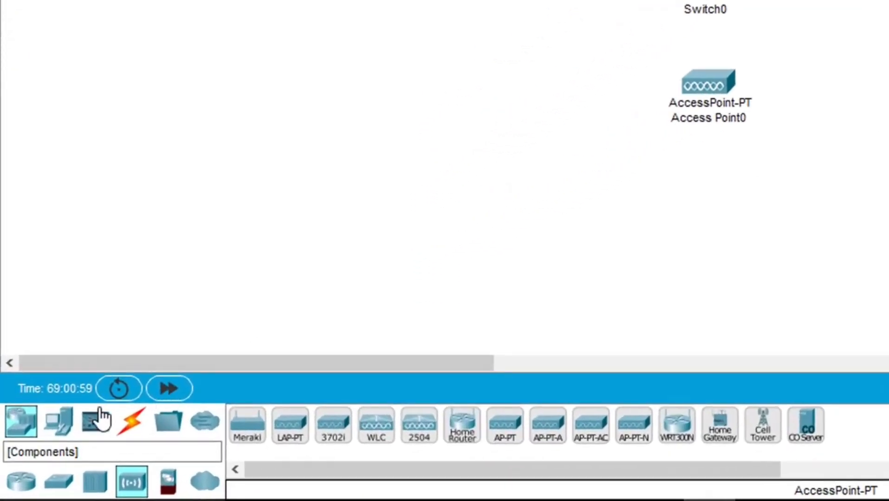
{"action": "left_click", "coordinate": [64, 429]}
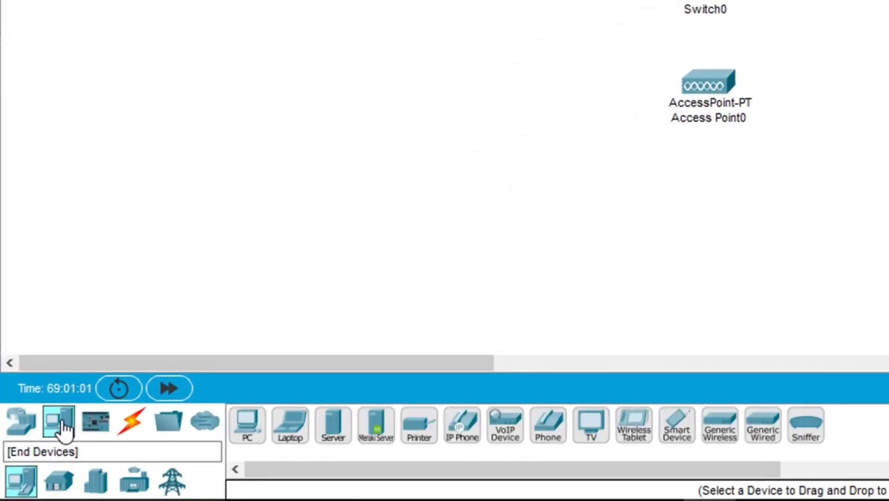
{"action": "left_click", "coordinate": [248, 430]}
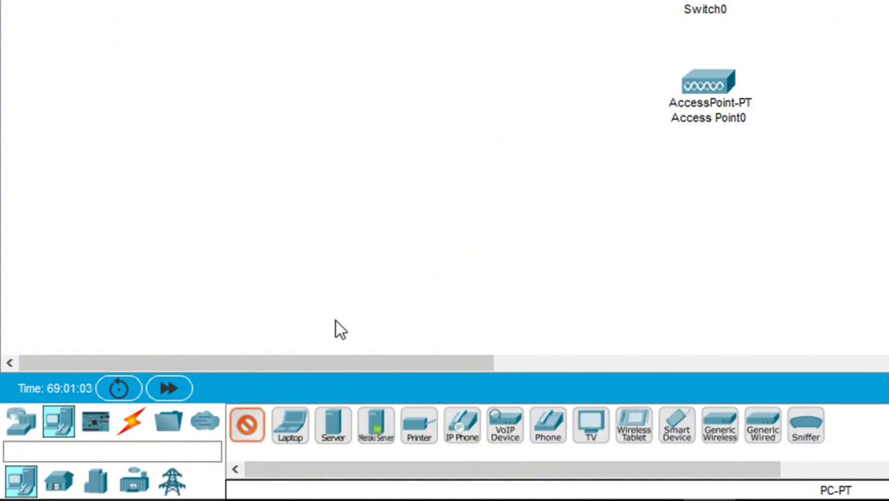
{"action": "left_click", "coordinate": [447, 202]}
{"action": "left_click", "coordinate": [292, 426]}
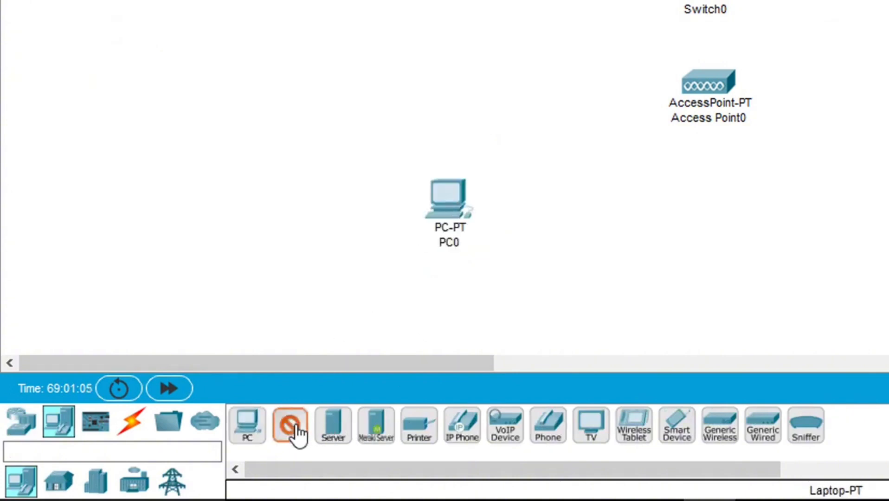
{"action": "left_click", "coordinate": [555, 293]}
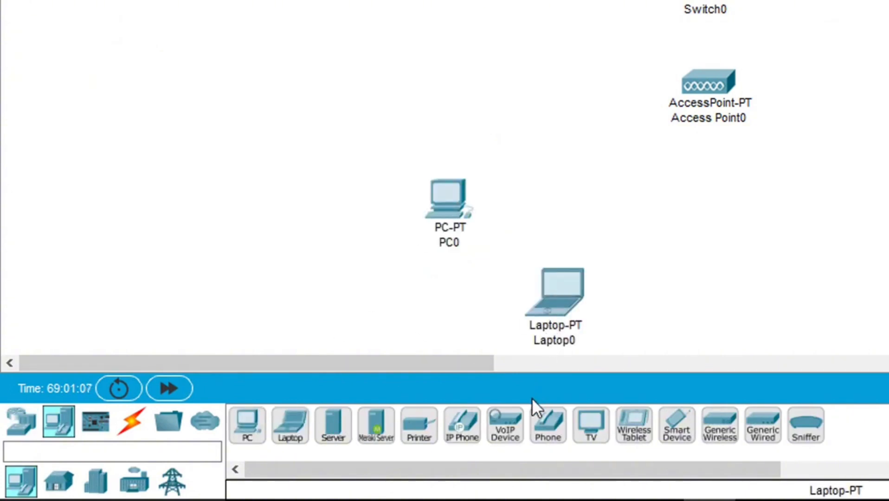
Step: Add a wireless tablet beside the laptop and a smart device below and to the right of the access point
{"action": "left_click", "coordinate": [649, 431]}
{"action": "left_click", "coordinate": [754, 303]}
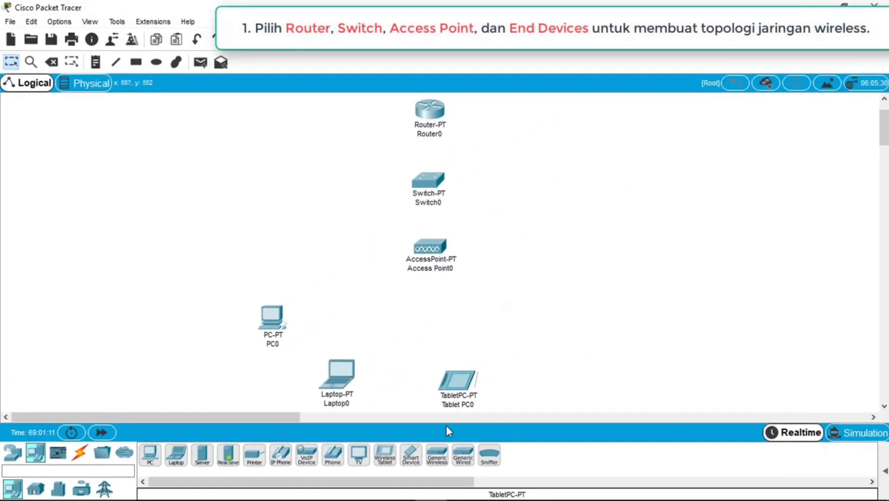
{"action": "left_click", "coordinate": [414, 455]}
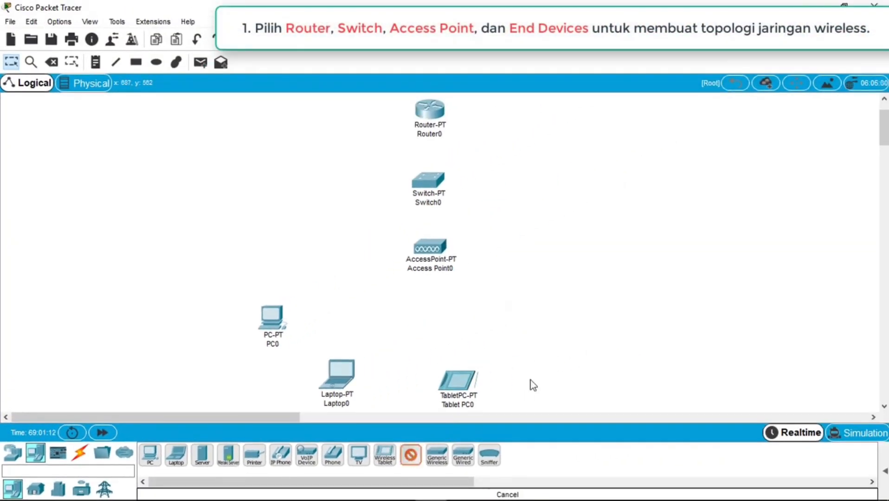
{"action": "left_click", "coordinate": [582, 325]}
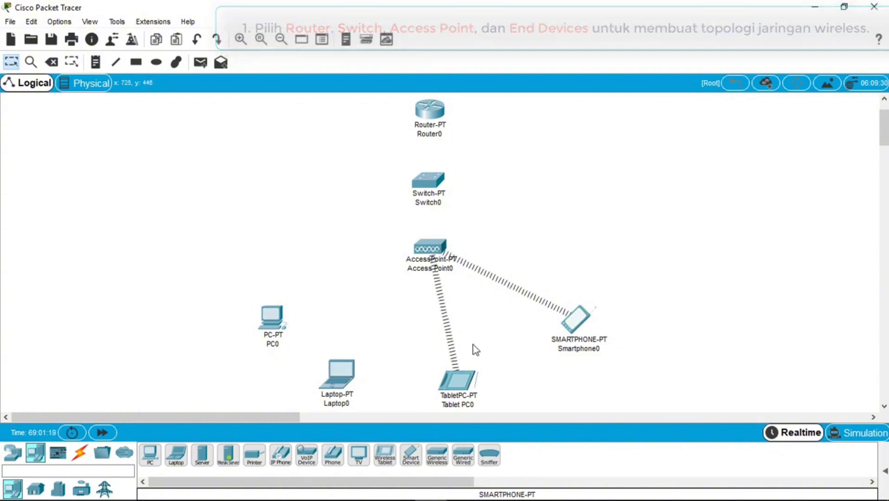
Step: Check which interface the tablet uses in its global configuration settings, and close its window
{"action": "left_click", "coordinate": [458, 385]}
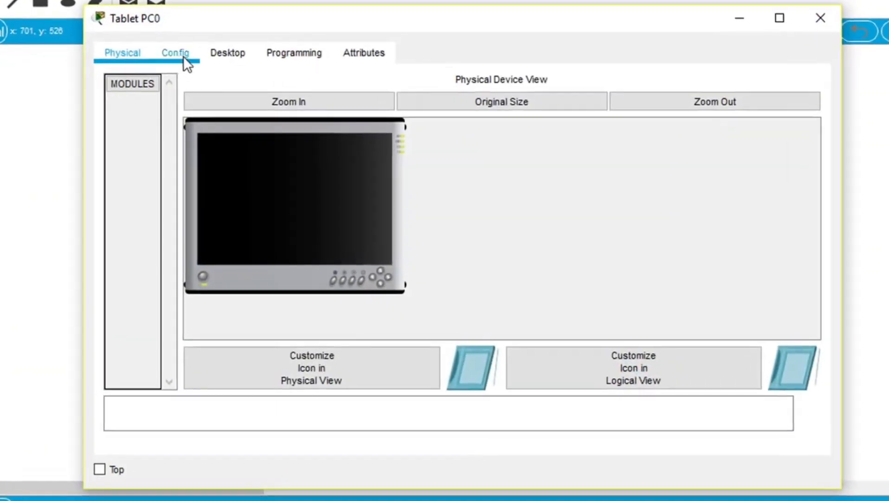
{"action": "left_click", "coordinate": [184, 53]}
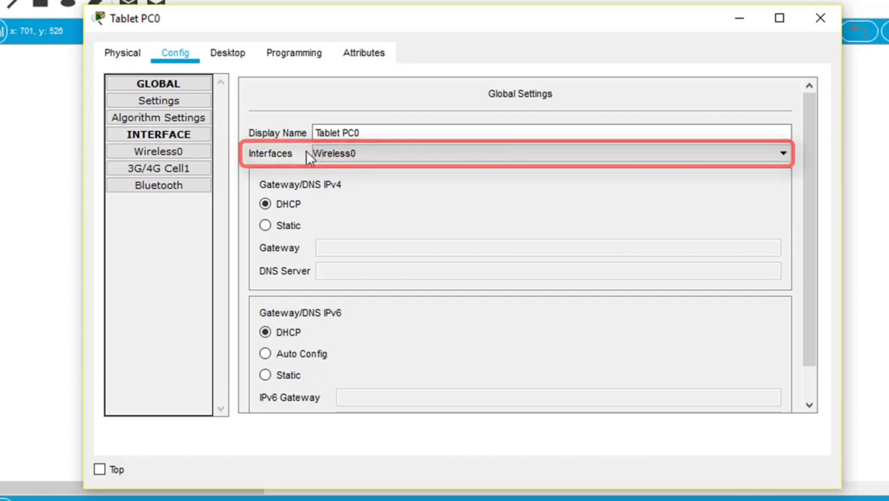
{"action": "left_click", "coordinate": [824, 17]}
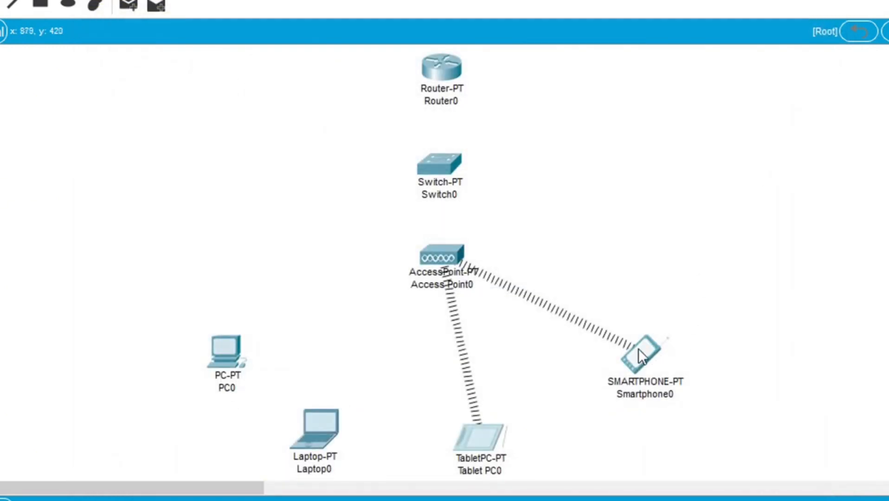
Step: Check the smartphone's interface type and its Wireless0 SSID and authentication settings, and close its window
{"action": "left_click", "coordinate": [639, 349]}
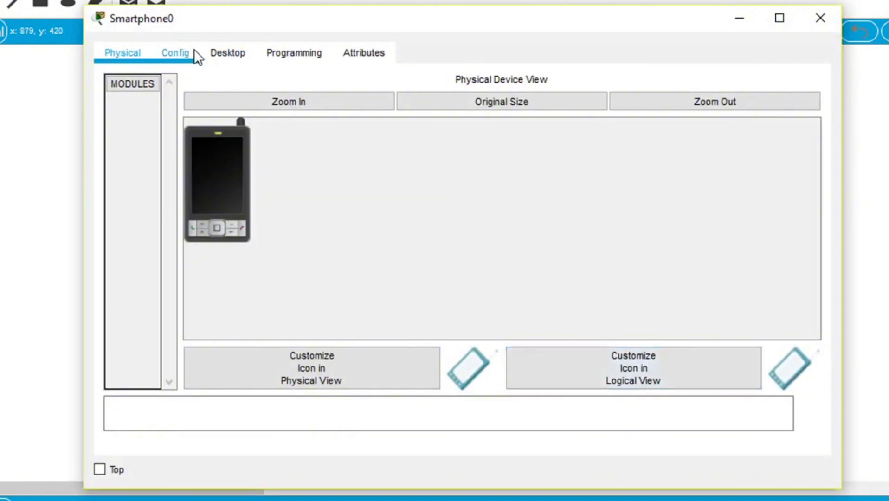
{"action": "left_click", "coordinate": [176, 48]}
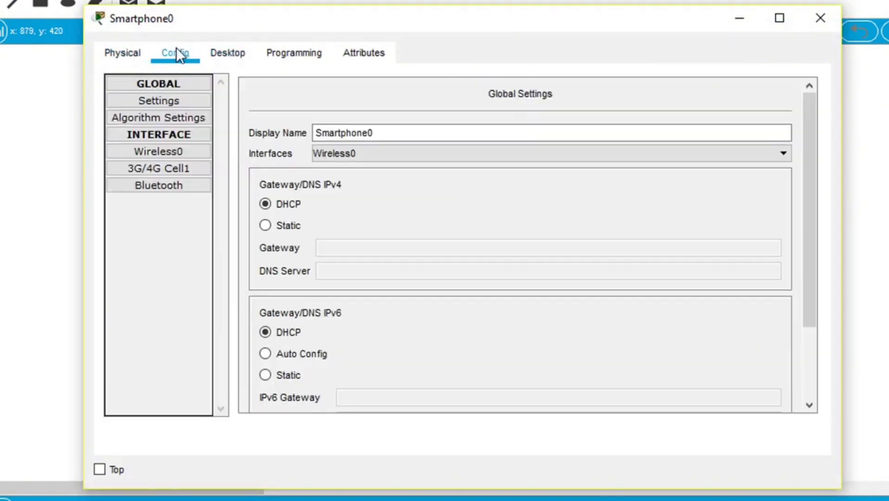
{"action": "left_click", "coordinate": [324, 153]}
{"action": "left_click", "coordinate": [327, 154]}
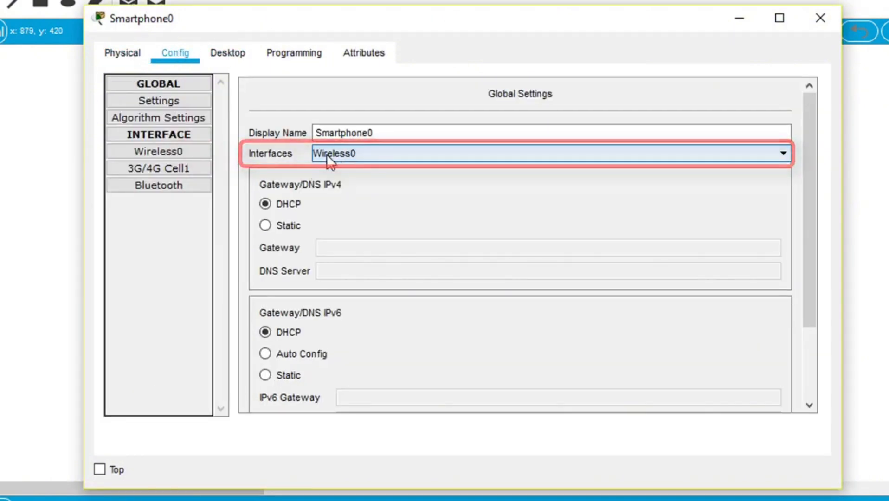
{"action": "left_click", "coordinate": [167, 154]}
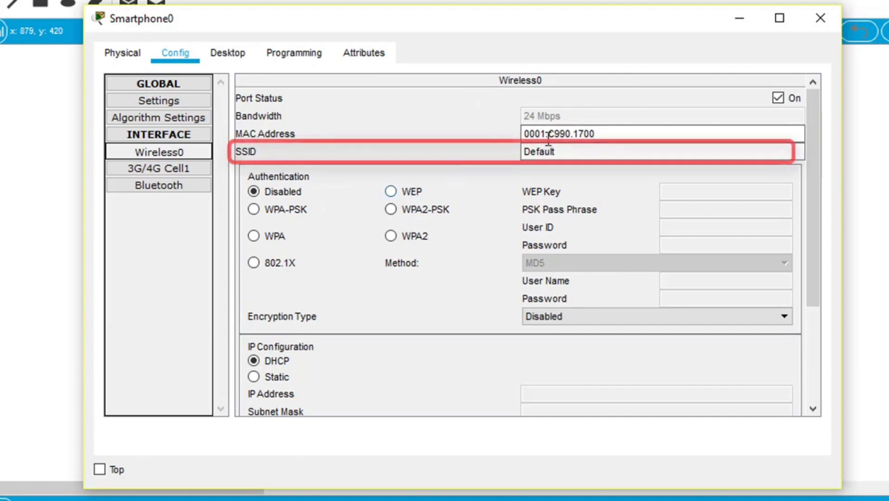
{"action": "double_click", "coordinate": [559, 153]}
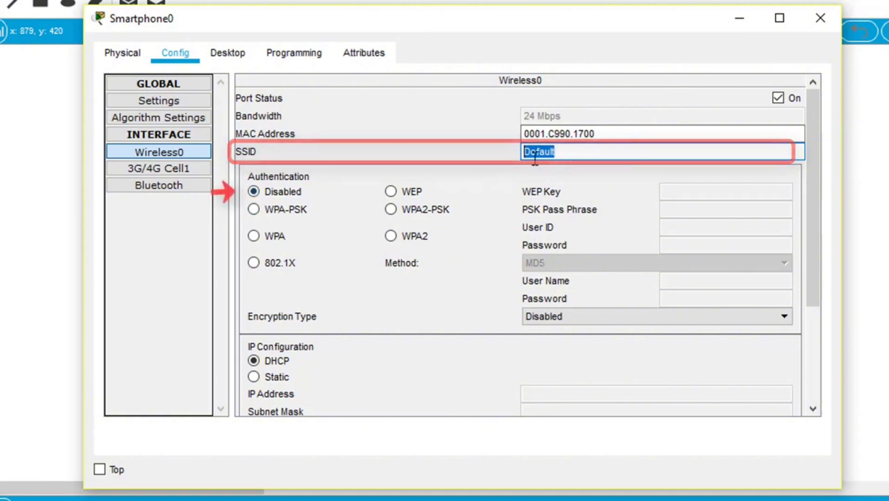
{"action": "left_click", "coordinate": [807, 20]}
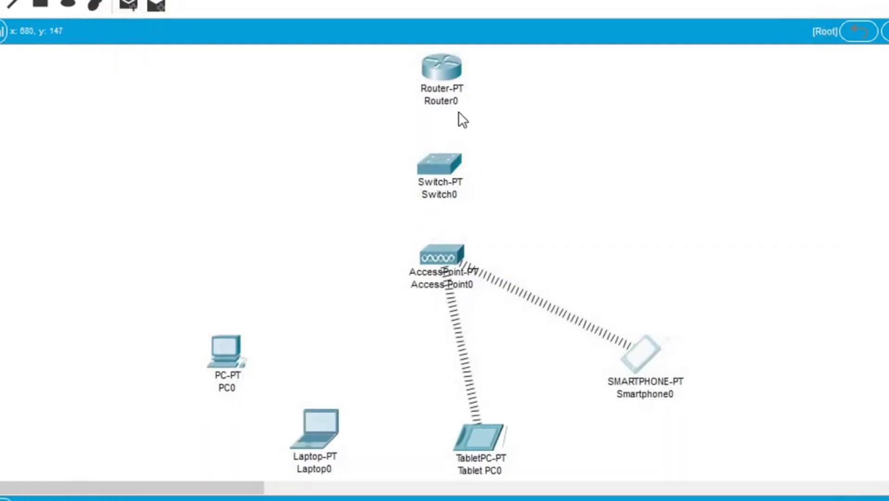
Step: Examine the SSID and authentication settings of Port 1 on the access point, and close its window
{"action": "left_click", "coordinate": [434, 252]}
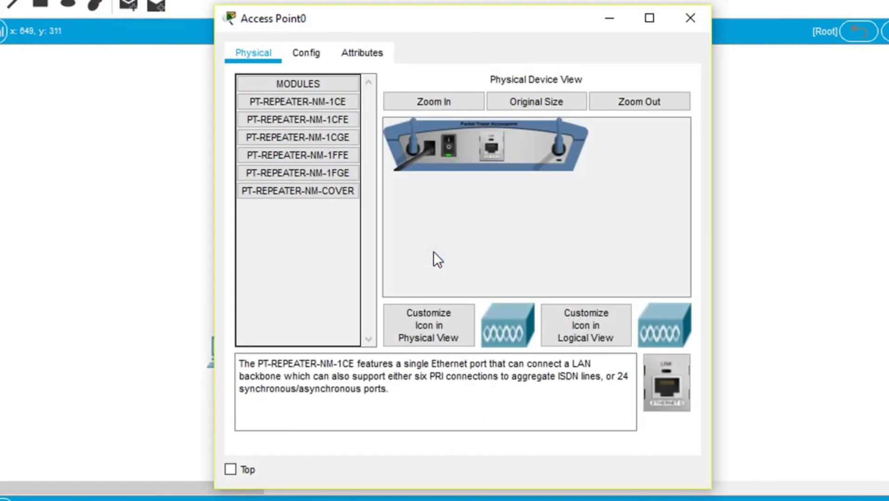
{"action": "left_click", "coordinate": [311, 52]}
{"action": "left_click", "coordinate": [275, 153]}
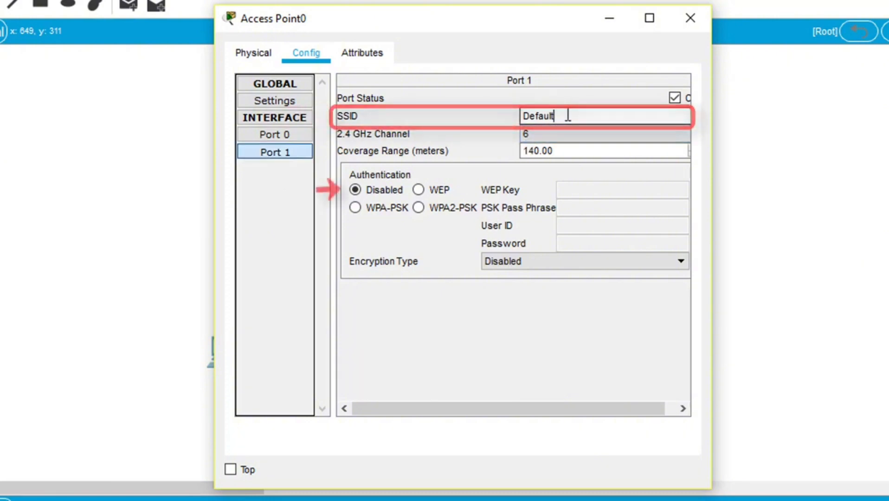
{"action": "left_click_drag", "start_coordinate": [570, 115], "coordinate": [512, 113]}
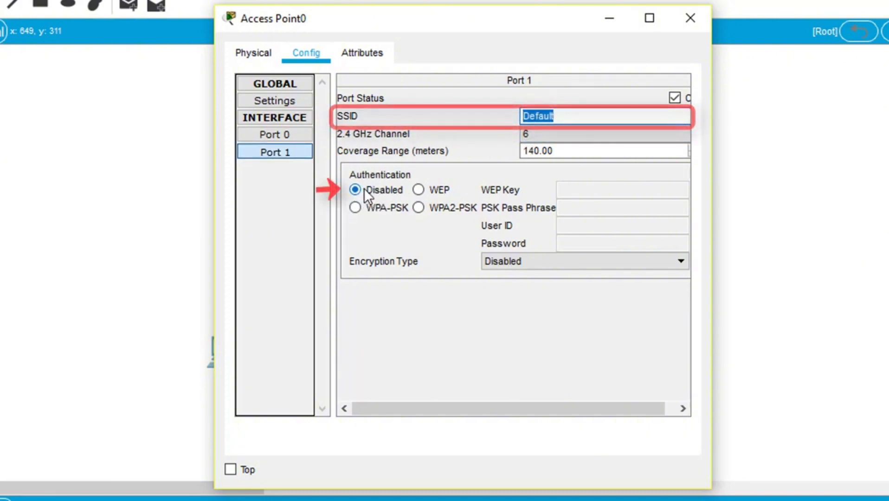
{"action": "left_click", "coordinate": [689, 18]}
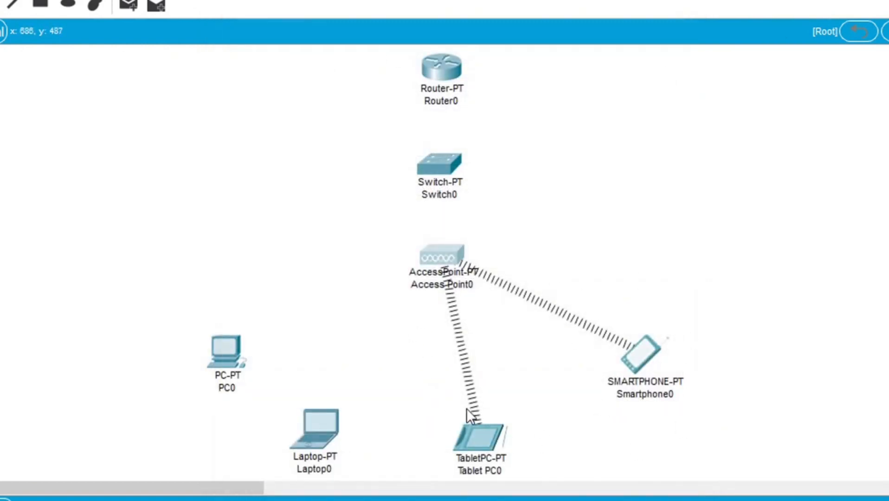
Step: Check which interfaces are available in PC0's global configuration settings
{"action": "left_click", "coordinate": [226, 347]}
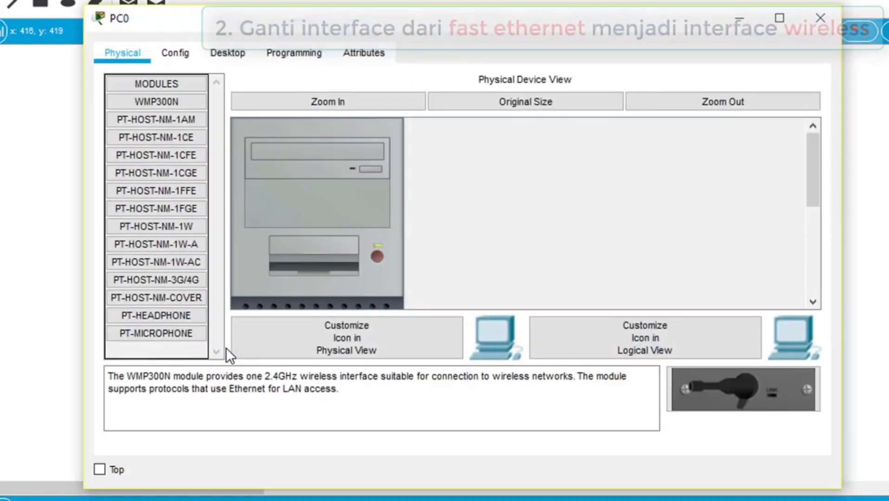
{"action": "left_click", "coordinate": [193, 51]}
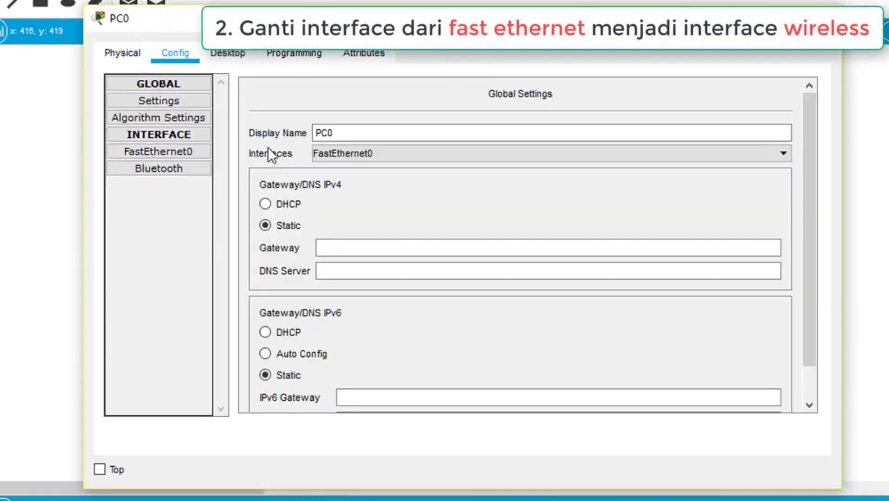
{"action": "left_click", "coordinate": [350, 158]}
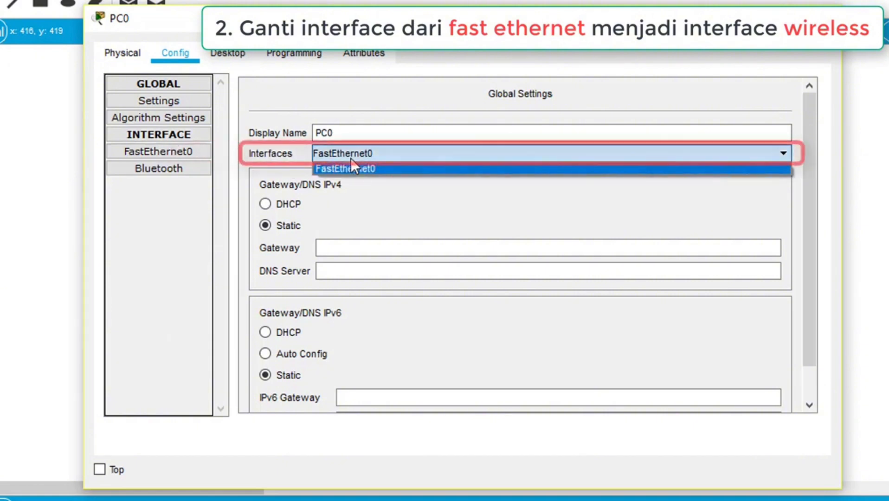
{"action": "left_click", "coordinate": [351, 158]}
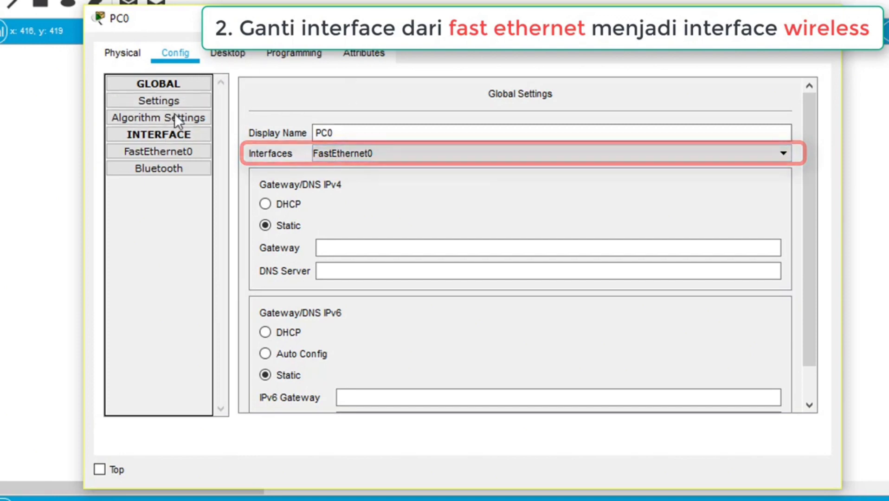
Step: Power off PC0 in its physical device view and remove the PT-HOST-NM-1CFE module from its slot
{"action": "left_click", "coordinate": [115, 53]}
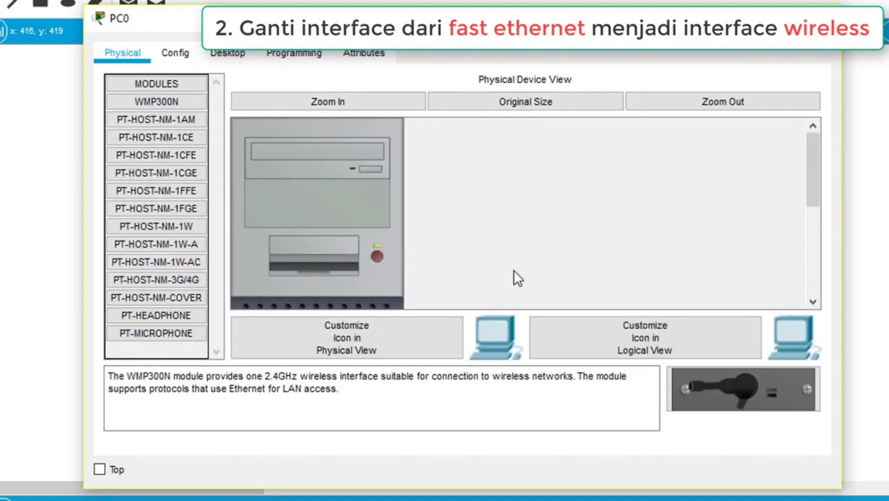
{"action": "left_click", "coordinate": [715, 105]}
{"action": "left_click", "coordinate": [715, 104]}
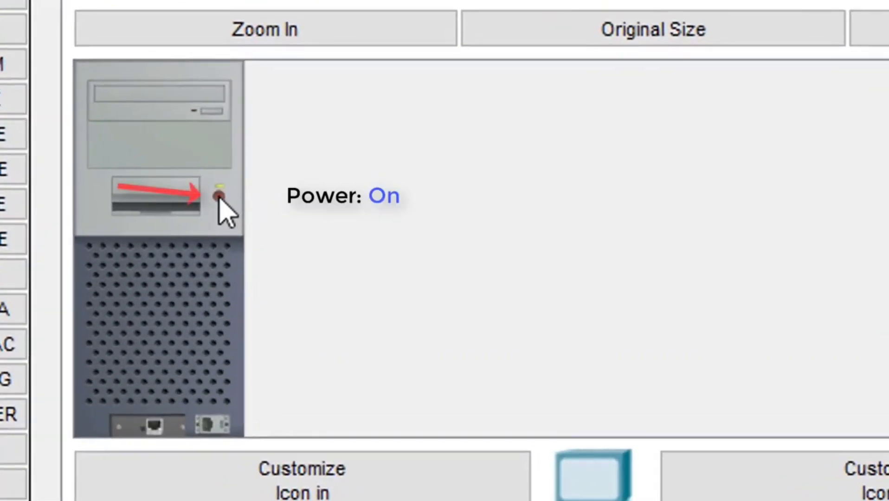
{"action": "left_click", "coordinate": [221, 198]}
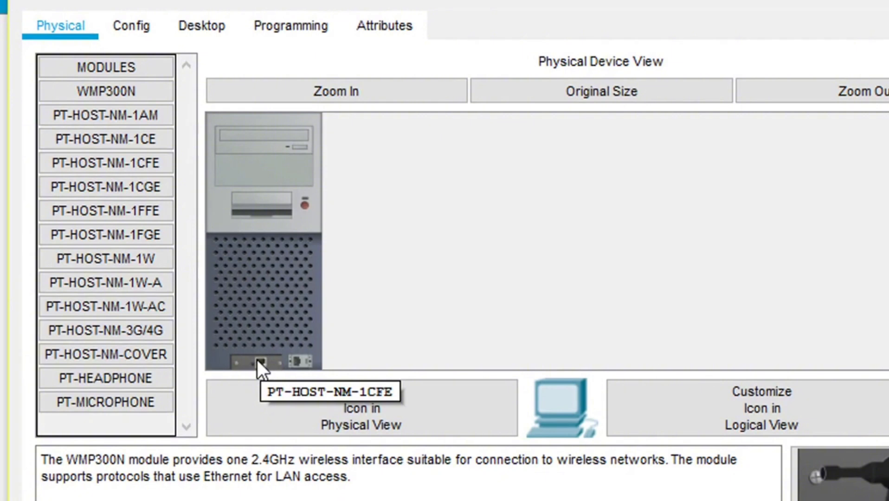
{"action": "mouse_move", "coordinate": [244, 365]}
{"action": "left_mouse_down"}
{"action": "mouse_move", "coordinate": [179, 367]}
{"action": "mouse_move", "coordinate": [141, 403]}
{"action": "mouse_move", "coordinate": [103, 412]}
{"action": "left_mouse_up"}
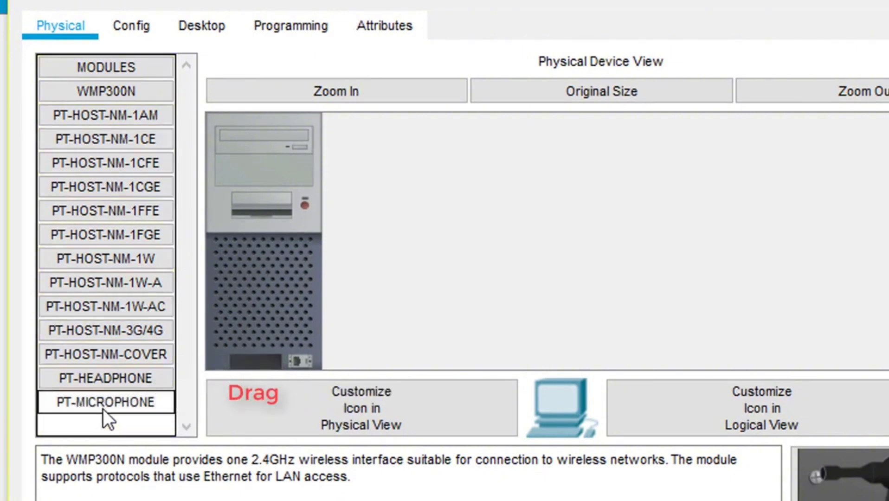
Step: Install the WMP300N wireless module in PC0's empty slot and power the PC back on
{"action": "left_click", "coordinate": [114, 94]}
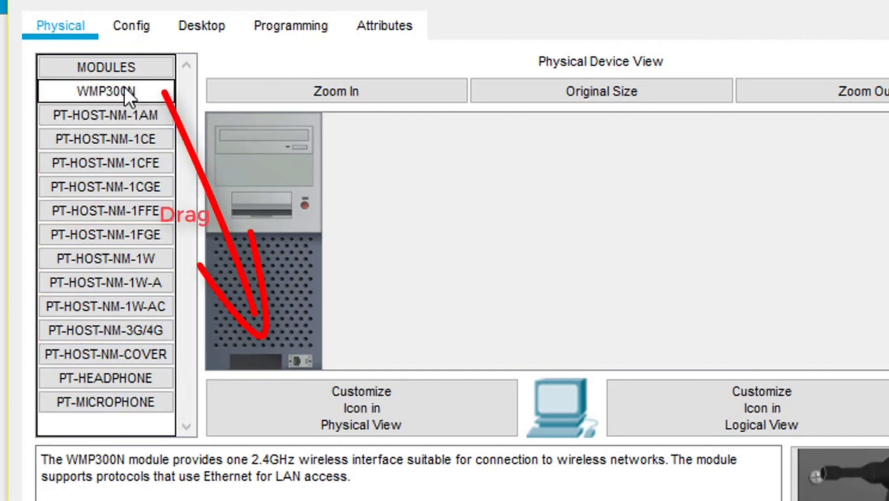
{"action": "left_click_drag", "start_coordinate": [125, 87], "coordinate": [256, 356]}
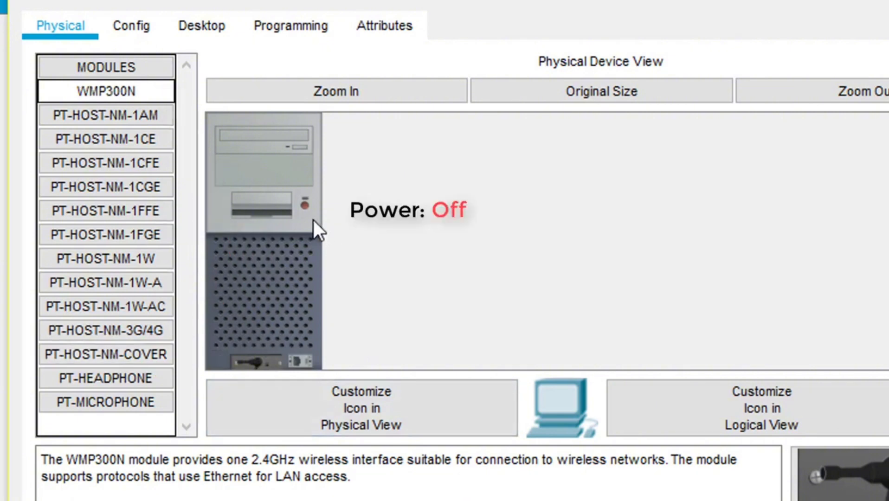
{"action": "left_click", "coordinate": [304, 204]}
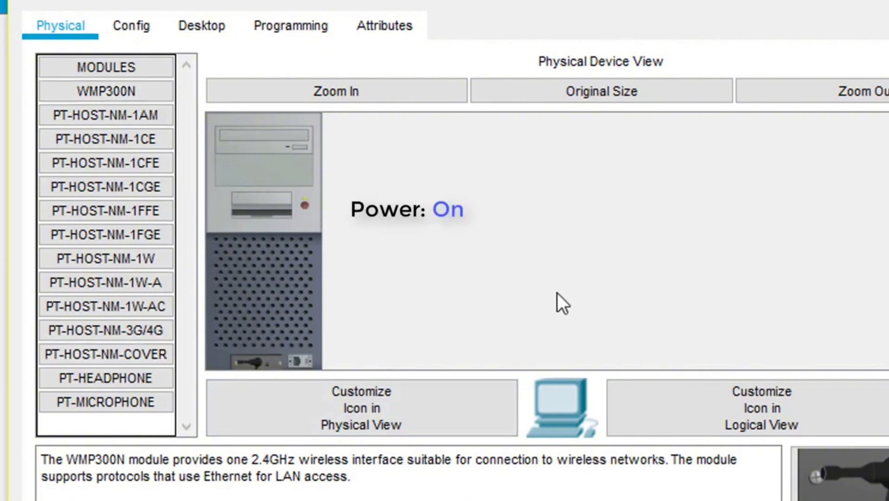
Step: Check PC0's Wireless0 interface, including its SSID and authentication settings, and close its window
{"action": "left_click", "coordinate": [144, 17]}
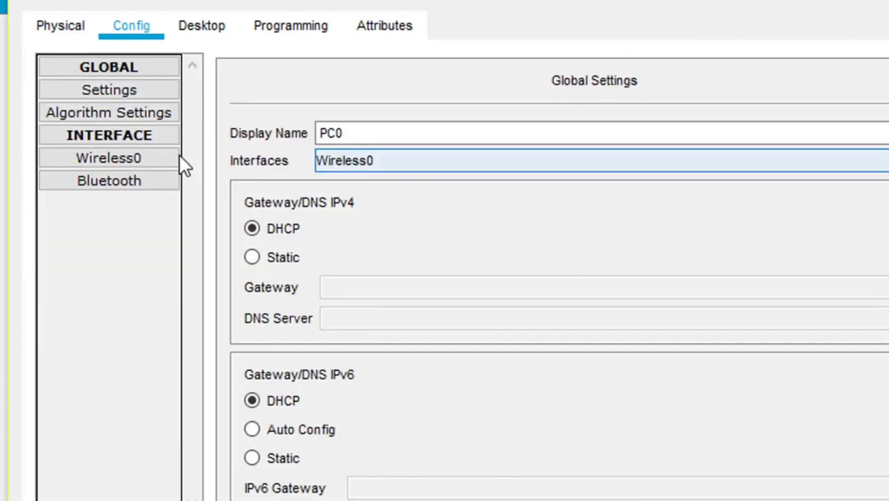
{"action": "left_click", "coordinate": [135, 157]}
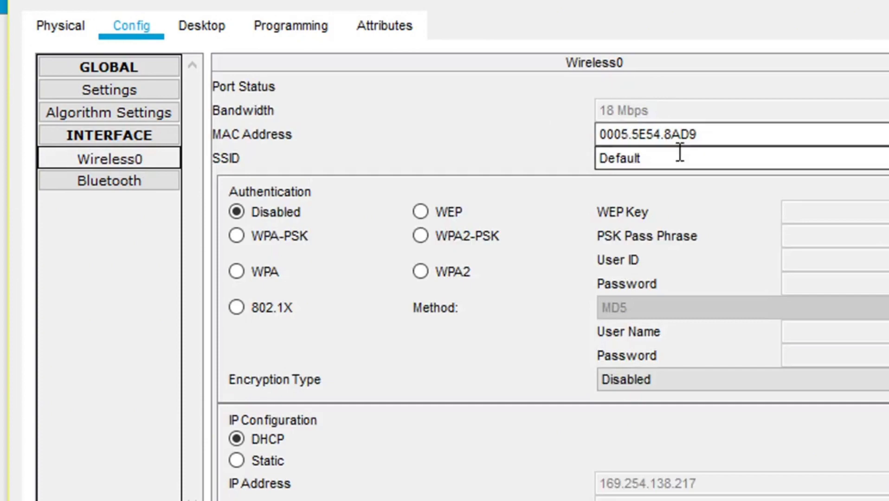
{"action": "left_click_drag", "start_coordinate": [679, 155], "coordinate": [554, 154]}
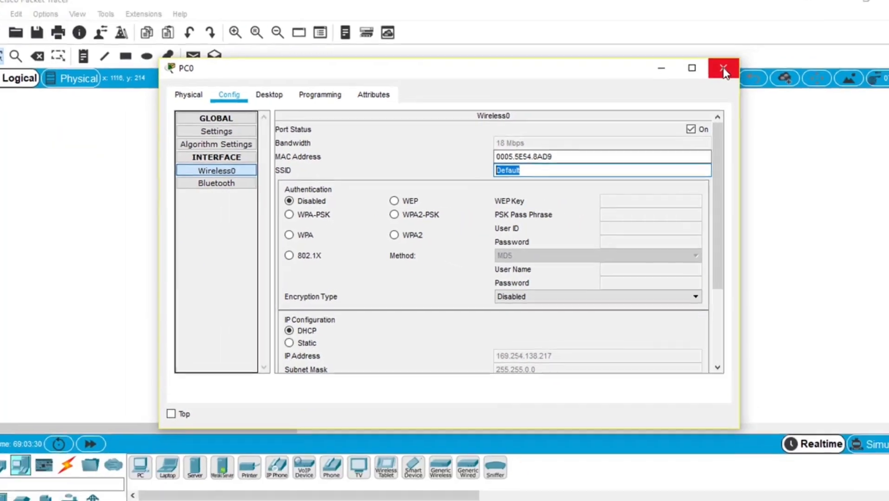
{"action": "left_click", "coordinate": [727, 70]}
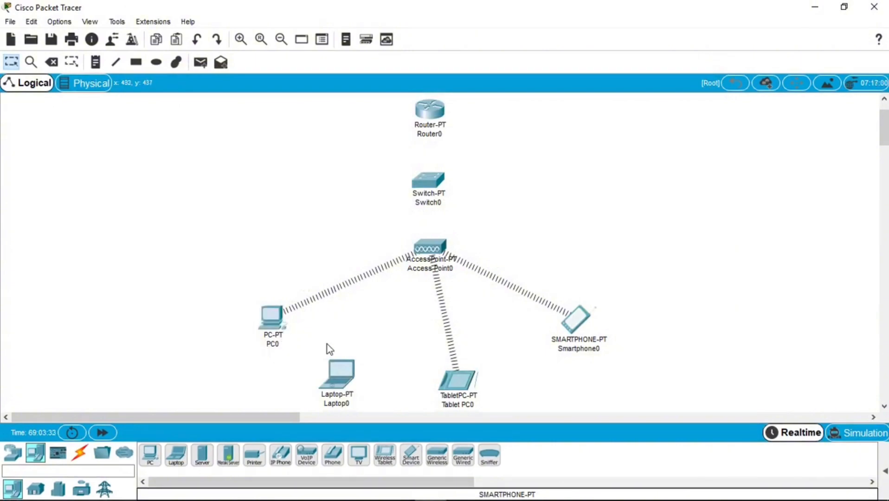
Step: Power off Laptop0, replace its installed network module with the WPC300N wireless module, and power it back on
{"action": "left_click", "coordinate": [324, 409]}
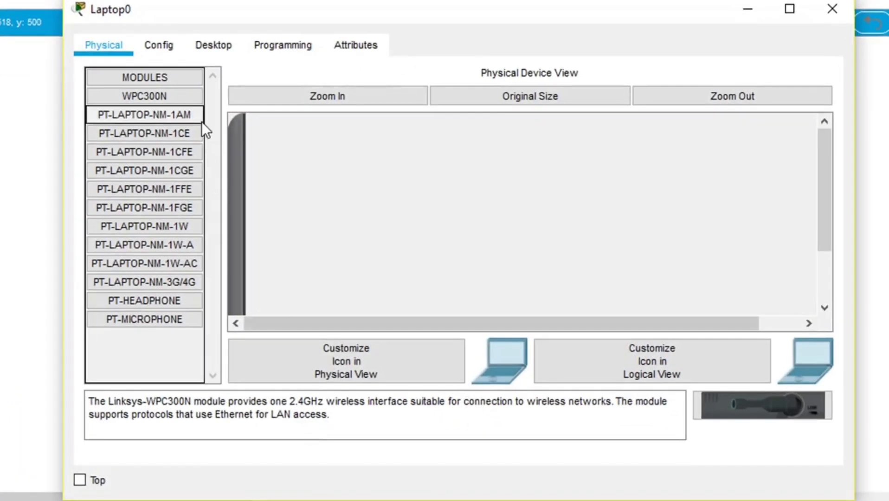
{"action": "left_click", "coordinate": [742, 93]}
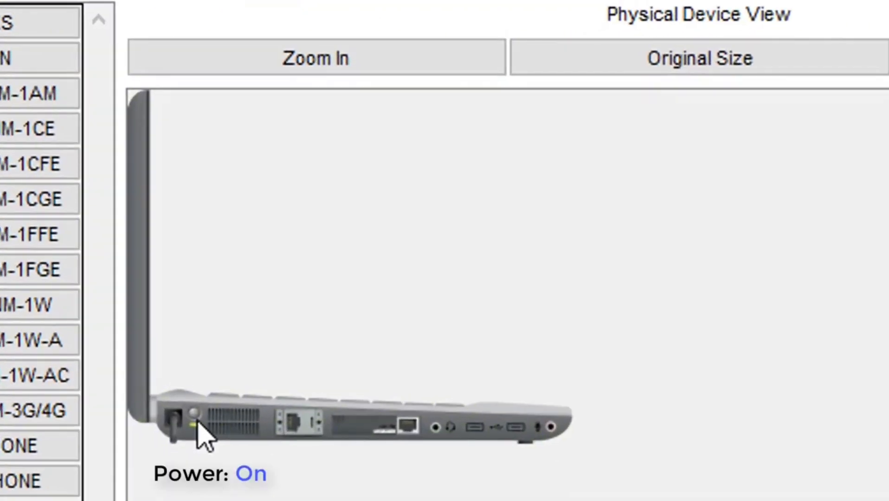
{"action": "left_click", "coordinate": [196, 419]}
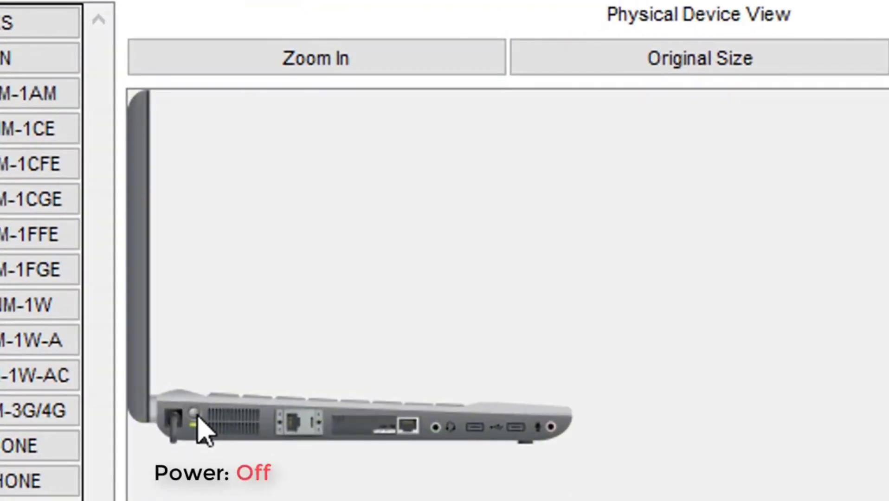
{"action": "left_click_drag", "start_coordinate": [367, 425], "coordinate": [357, 424]}
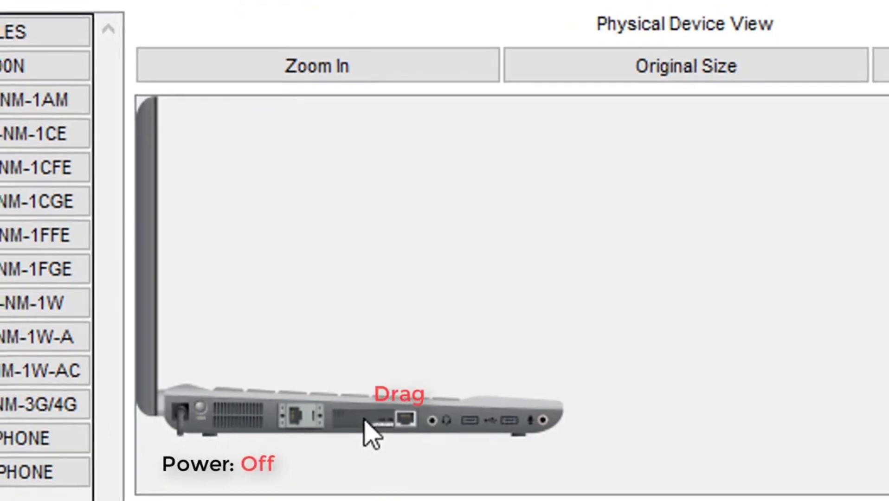
{"action": "left_click_drag", "start_coordinate": [361, 363], "coordinate": [133, 437]}
{"action": "left_click_drag", "start_coordinate": [137, 129], "coordinate": [367, 362]}
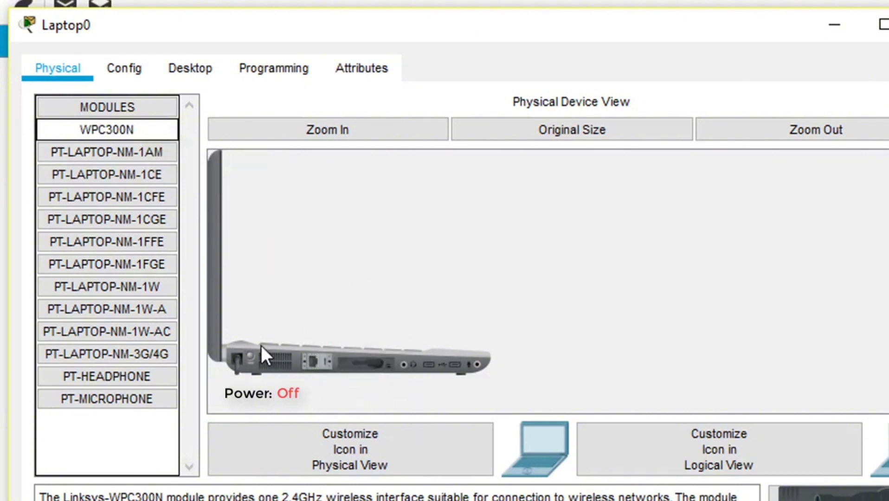
{"action": "left_click", "coordinate": [252, 357]}
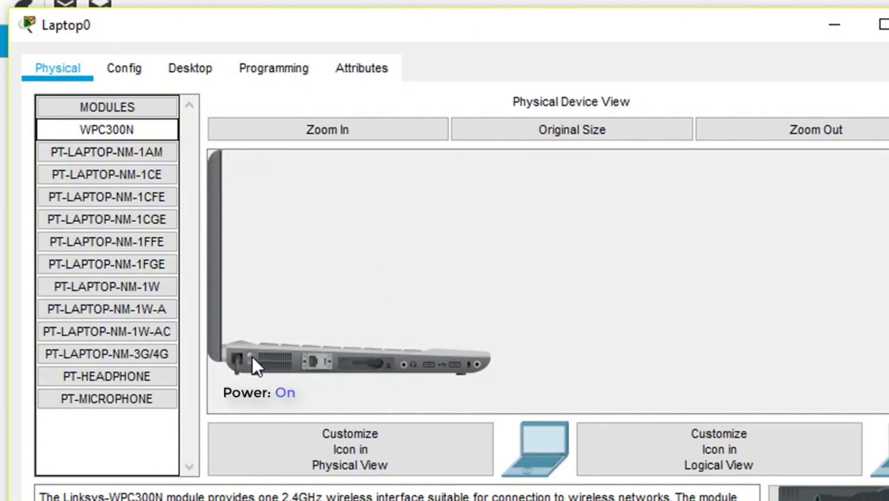
Step: Check Laptop0's Wireless0 interface, including its SSID and authentication settings, and close its window
{"action": "left_click", "coordinate": [128, 64]}
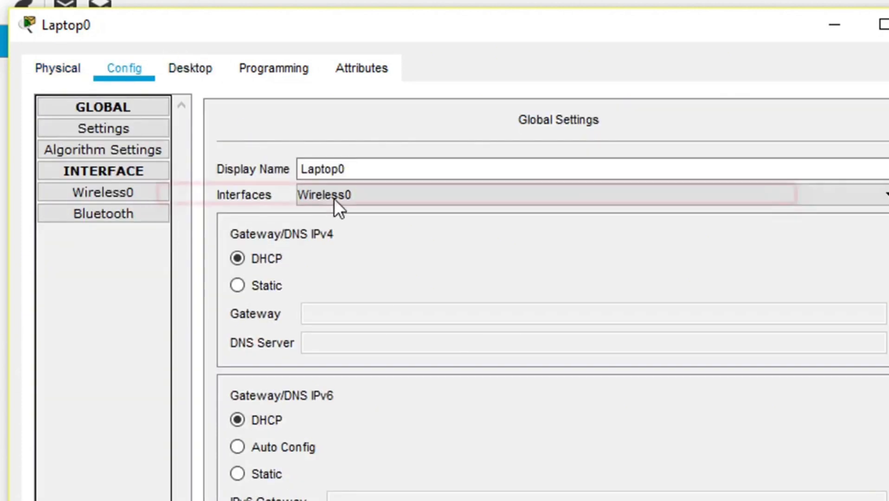
{"action": "left_click", "coordinate": [135, 195]}
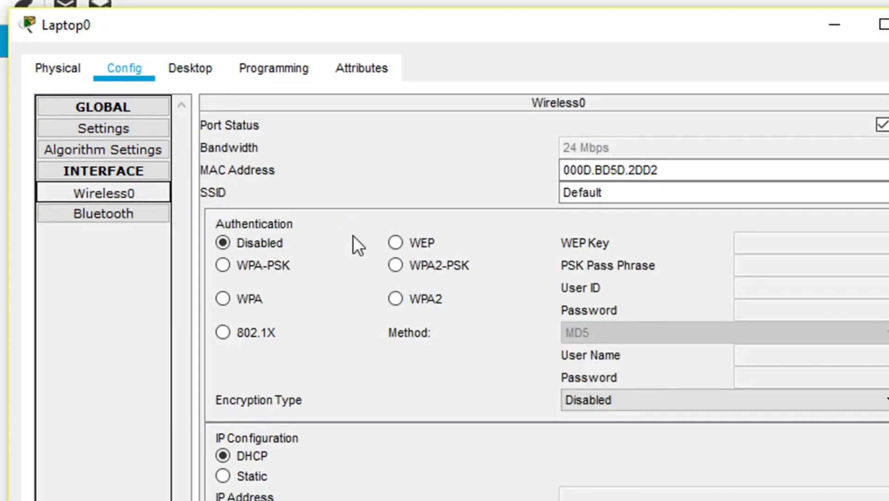
{"action": "left_click", "coordinate": [607, 193]}
{"action": "left_click_drag", "start_coordinate": [608, 193], "coordinate": [544, 201]}
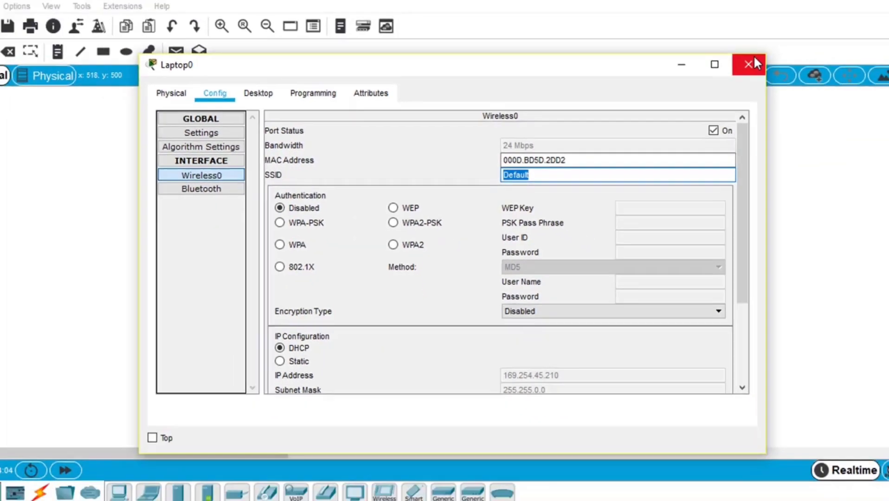
{"action": "left_click", "coordinate": [749, 64]}
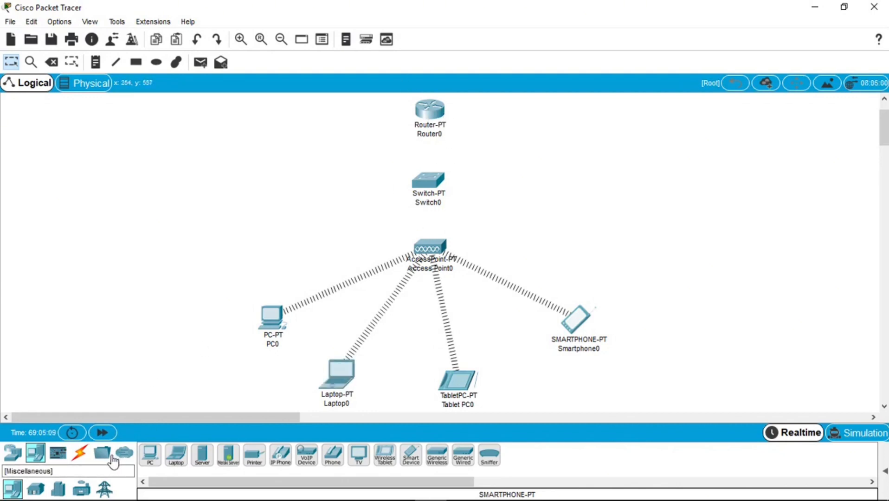
Step: Connect Router0's FastEthernet0/0 to Switch0's FastEthernet0/1 with a Copper Straight-Through cable
{"action": "left_click", "coordinate": [81, 456]}
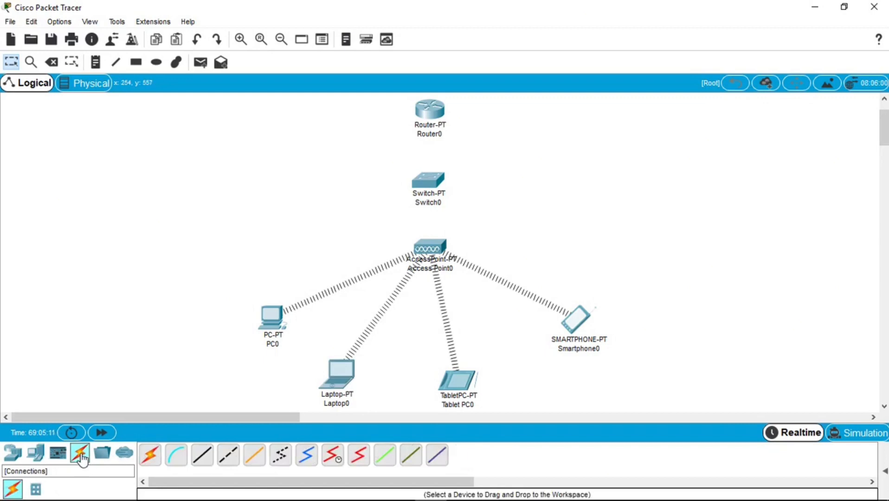
{"action": "left_click", "coordinate": [205, 467]}
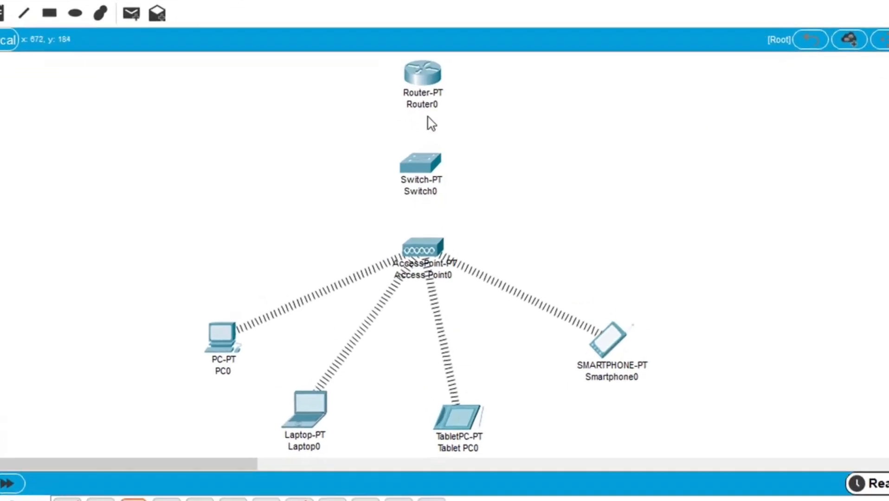
{"action": "left_click", "coordinate": [425, 73]}
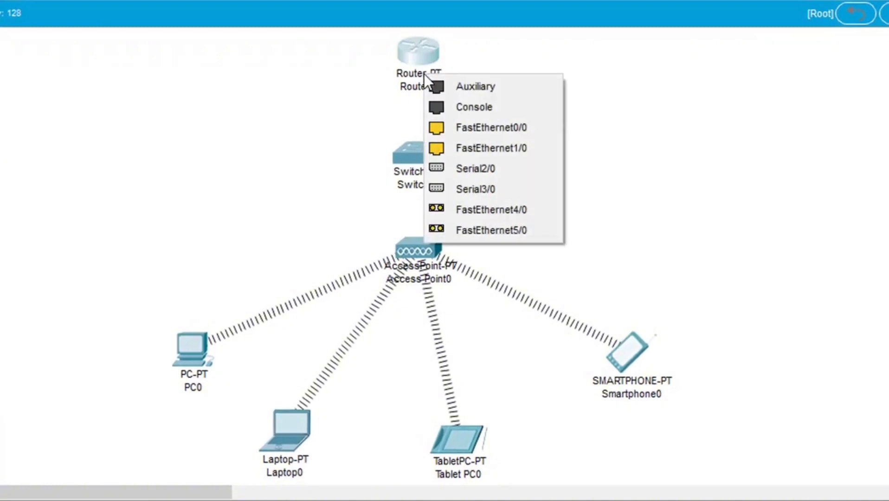
{"action": "left_click", "coordinate": [471, 126]}
{"action": "left_click", "coordinate": [418, 154]}
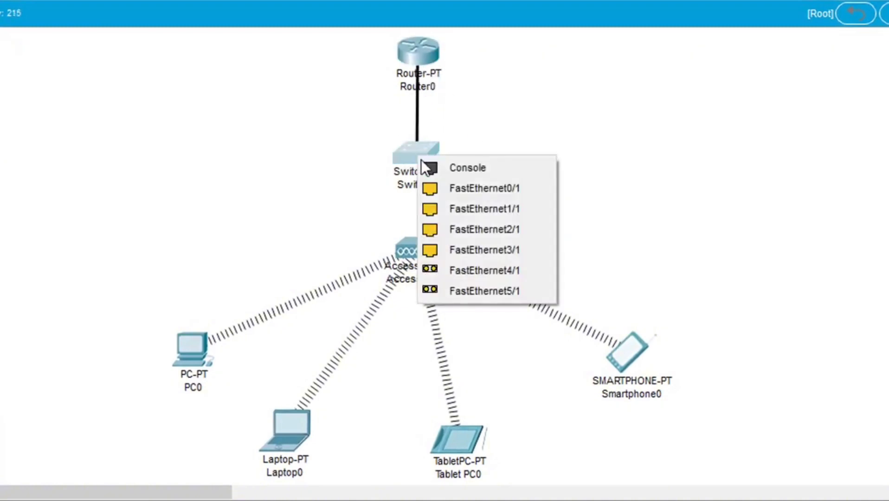
{"action": "left_click", "coordinate": [437, 187]}
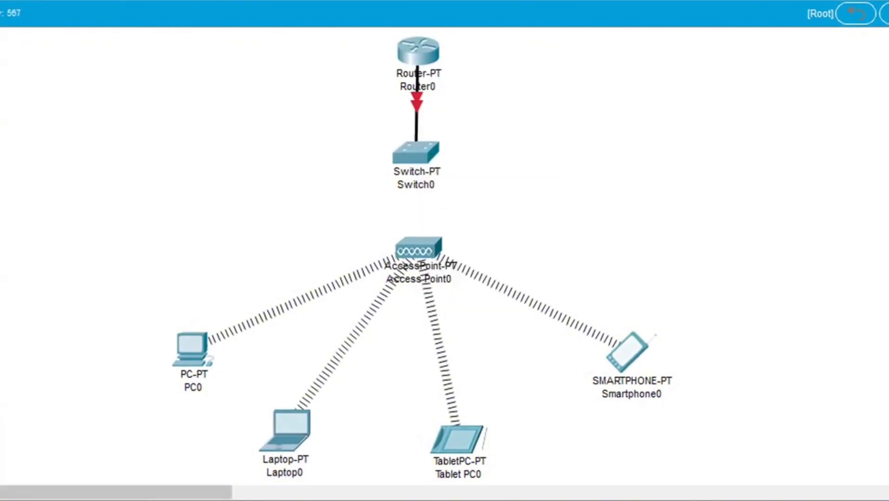
Step: Connect Switch0's FastEthernet1/1 to Port 0 of the access point with a Copper Straight-Through cable
{"action": "left_click", "coordinate": [417, 150]}
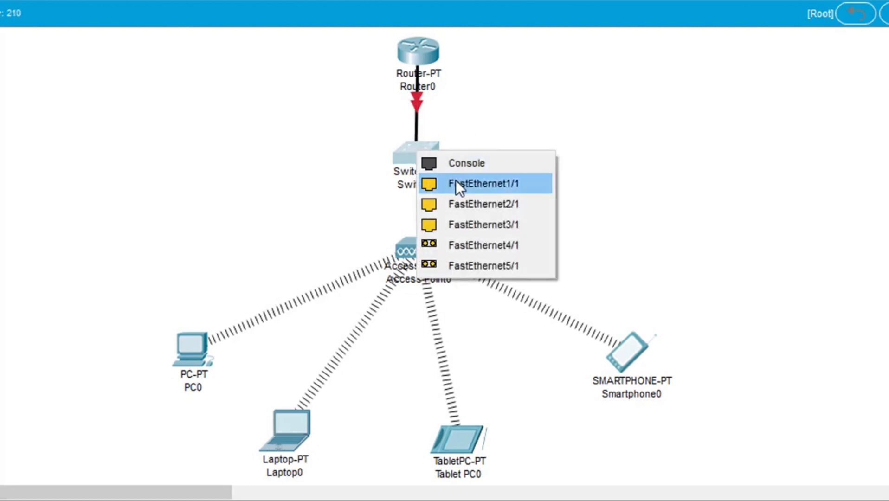
{"action": "left_click", "coordinate": [456, 182]}
{"action": "left_click", "coordinate": [421, 249]}
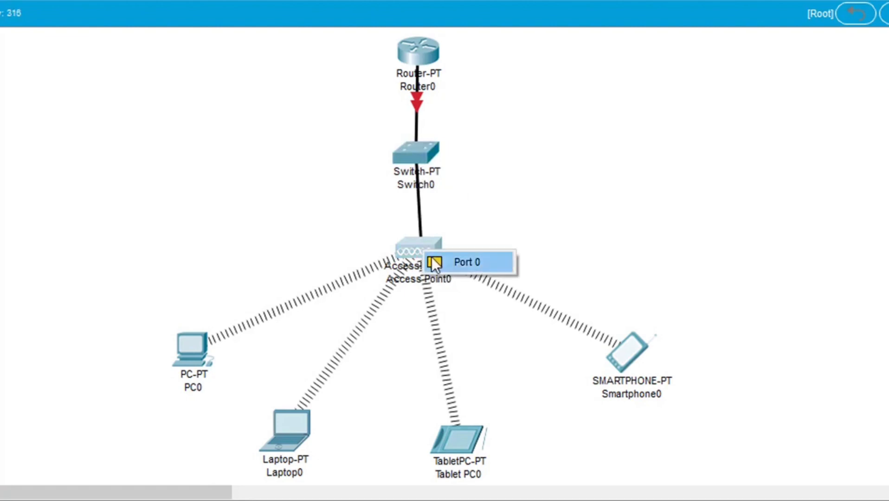
{"action": "left_click", "coordinate": [434, 260]}
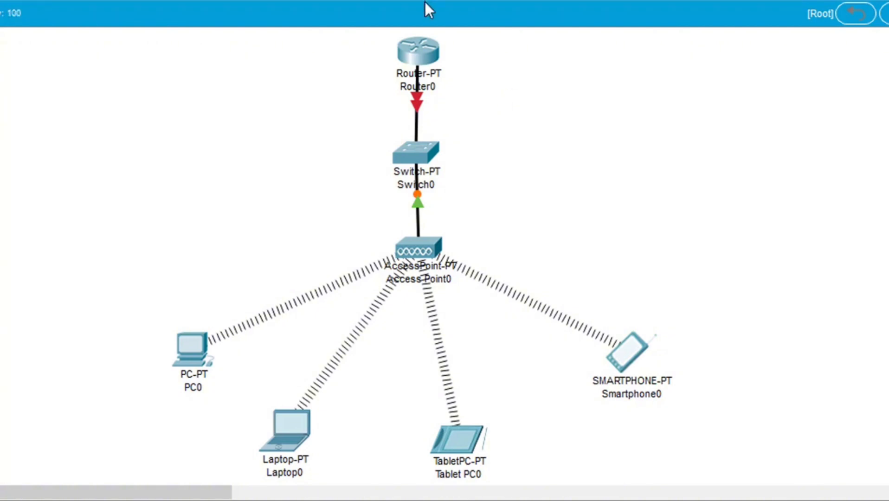
Step: In Router0's command line, decline the initial configuration dialog and enter global configuration mode with en and conf t
{"action": "left_click", "coordinate": [412, 55]}
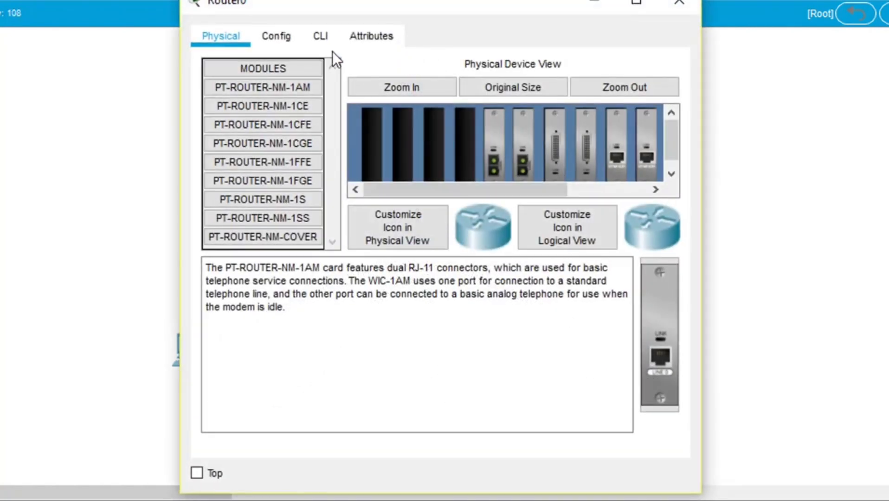
{"action": "left_click", "coordinate": [327, 41]}
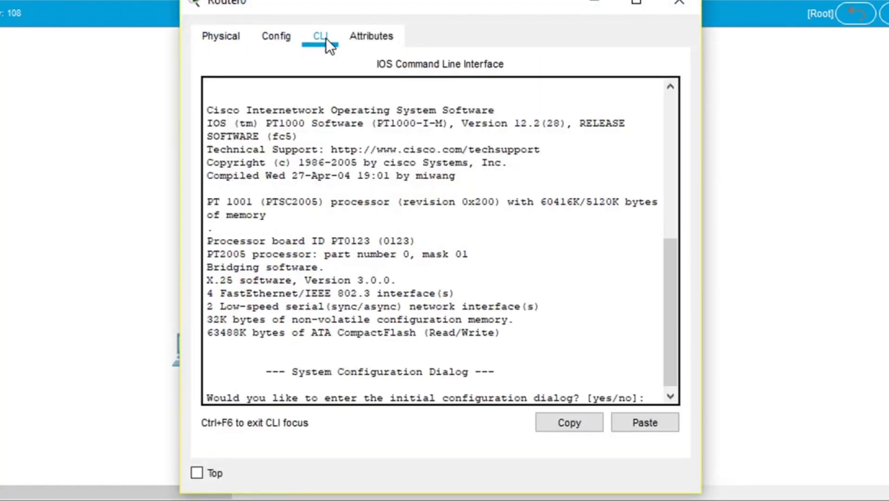
{"action": "type", "text": "n"}
{"action": "key", "text": "Return"}
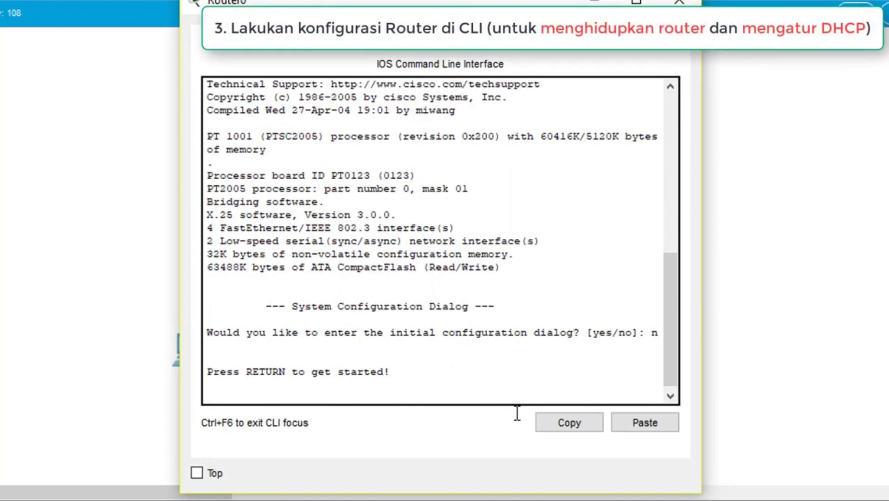
{"action": "key", "text": "Return"}
{"action": "type", "text": "en"}
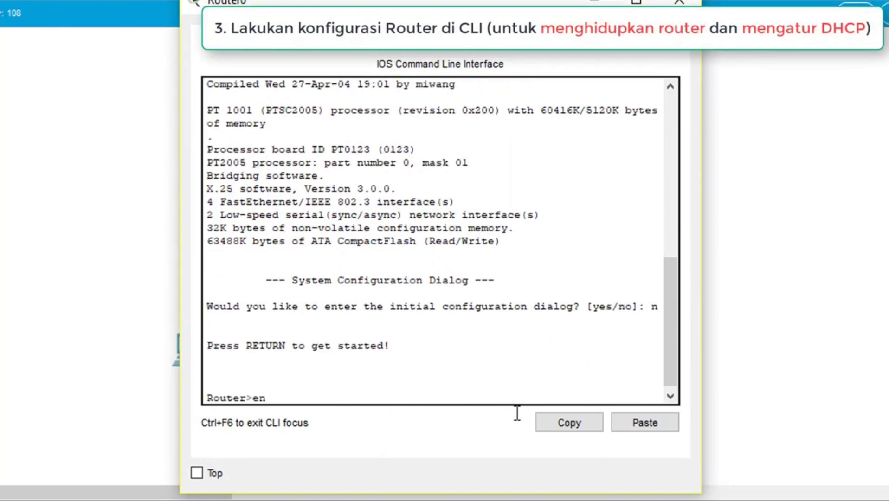
{"action": "key", "text": "Return"}
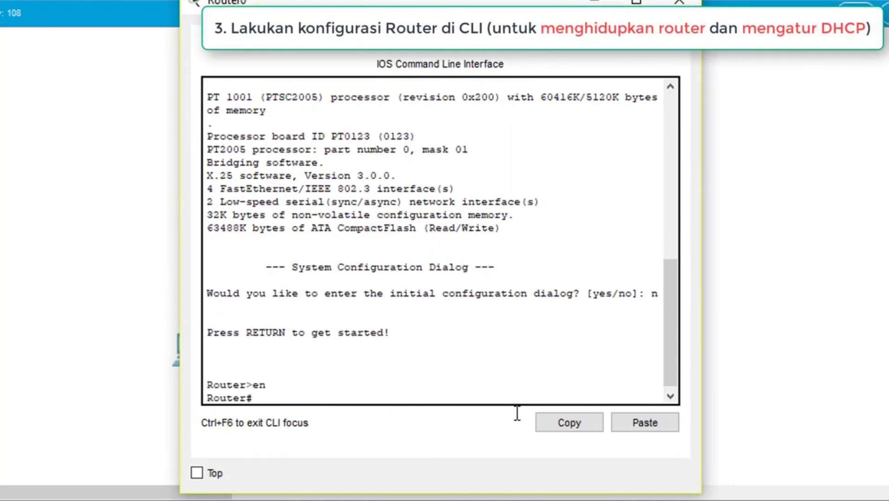
{"action": "type", "text": "conf t"}
{"action": "key", "text": "Return"}
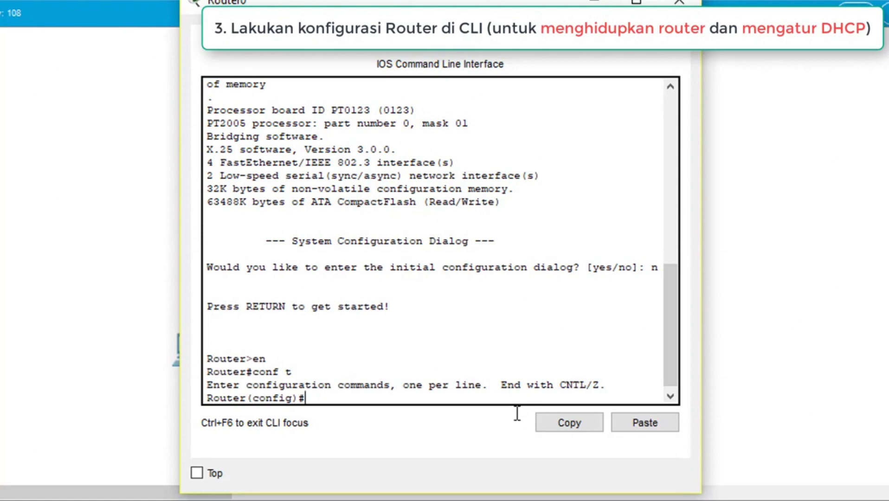
Step: Enter configuration of Router0's fa0/0 interface and assign it IP address 192.168.2.1 with subnet mask 255.255.255.0
{"action": "type", "text": "int fa0/0"}
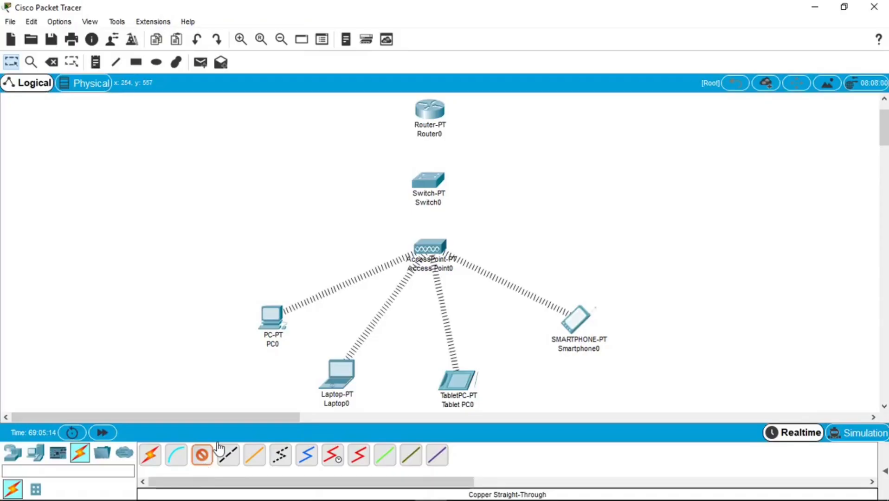
{"action": "left_click", "coordinate": [424, 74]}
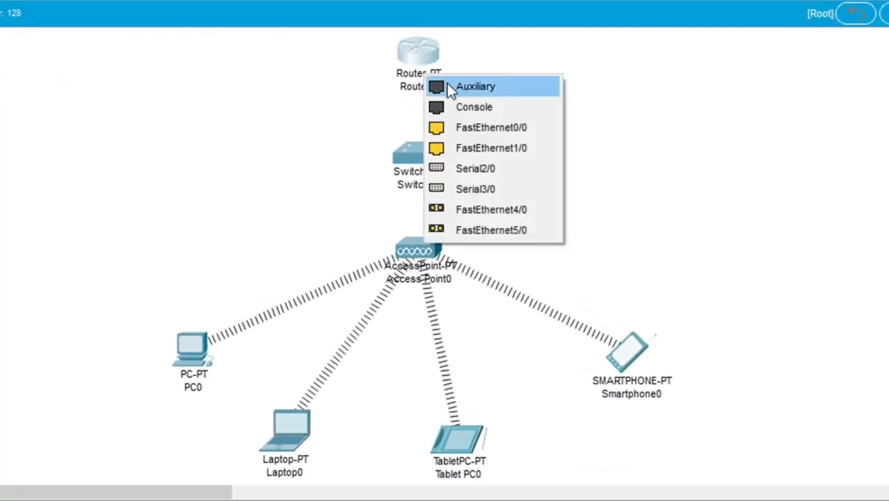
{"action": "left_click", "coordinate": [472, 125]}
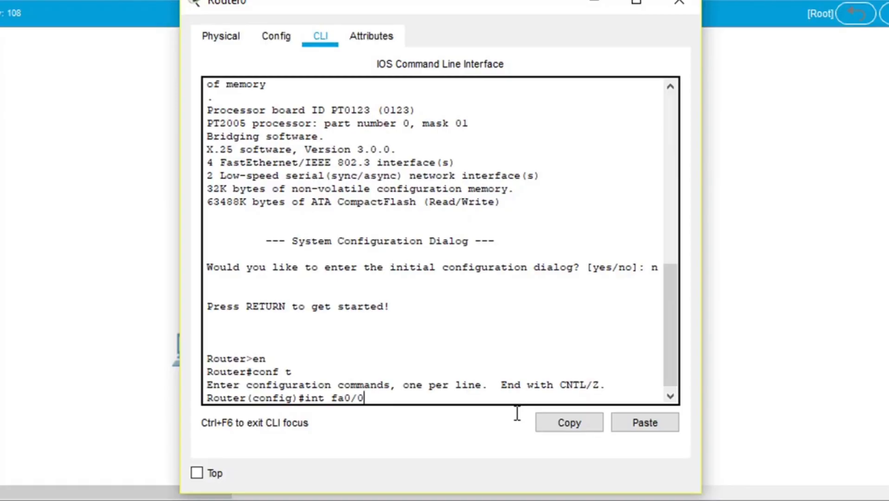
{"action": "key", "text": "Return"}
{"action": "type", "text": "ig-if)#i"}
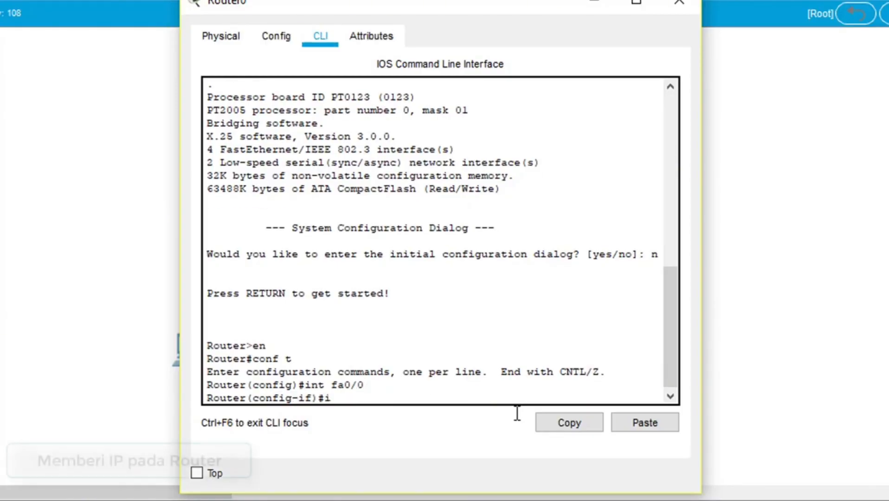
{"action": "type", "text": "p "}
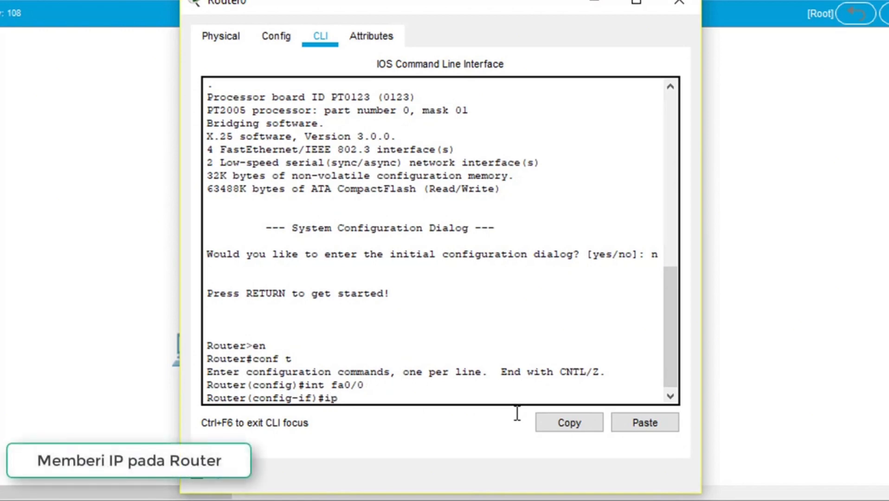
{"action": "type", "text": "add 192.168."}
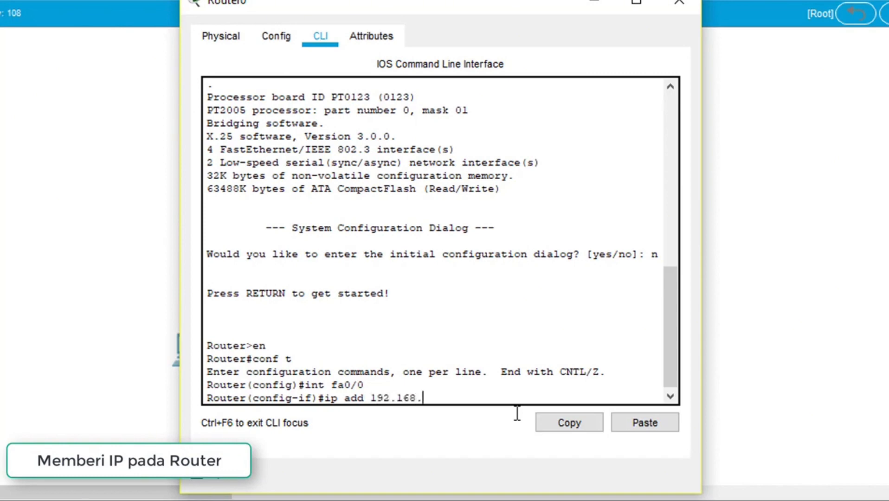
{"action": "type", "text": "2.1 255.255.255"}
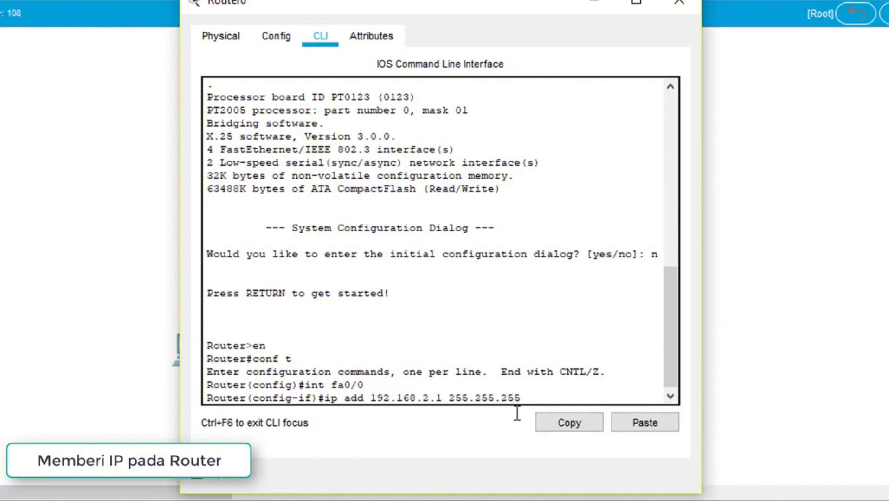
{"action": "type", "text": ".0"}
{"action": "key", "text": "Return"}
Step: Enable the router's fa0/0 interface with n sh and close the Router0 window
{"action": "type", "text": "nfig-if)#n"}
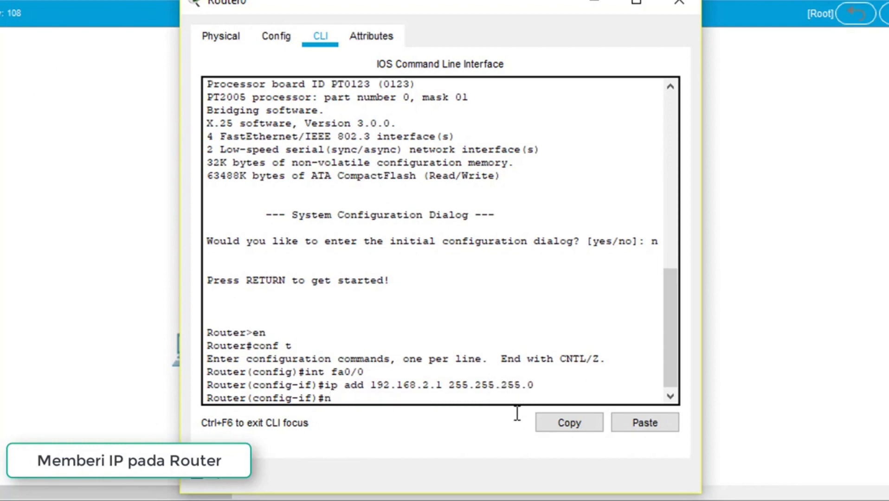
{"action": "type", "text": " h"}
{"action": "key", "text": "BackSpace"}
{"action": "type", "text": "sh"}
{"action": "key", "text": "Return"}
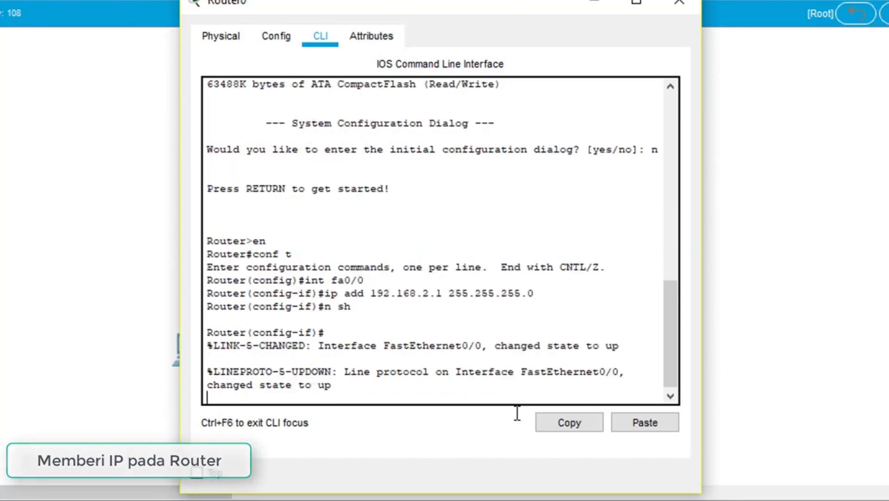
{"action": "key", "text": "Return"}
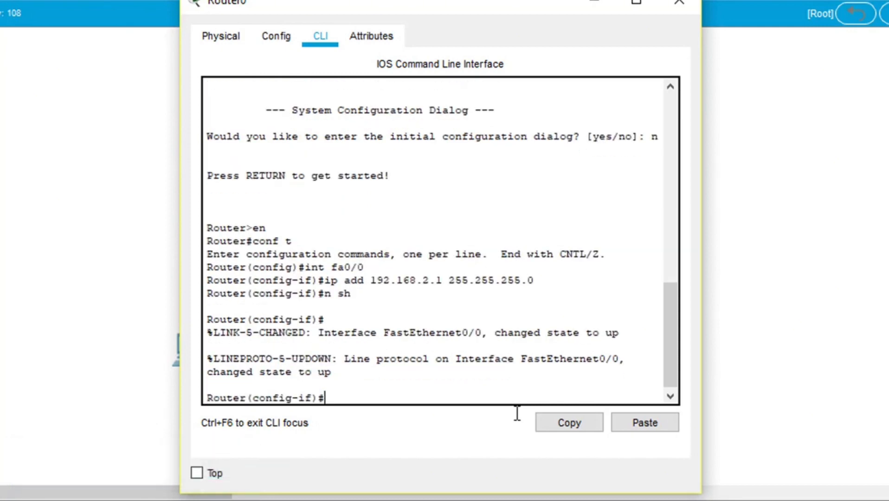
{"action": "left_click", "coordinate": [679, 2]}
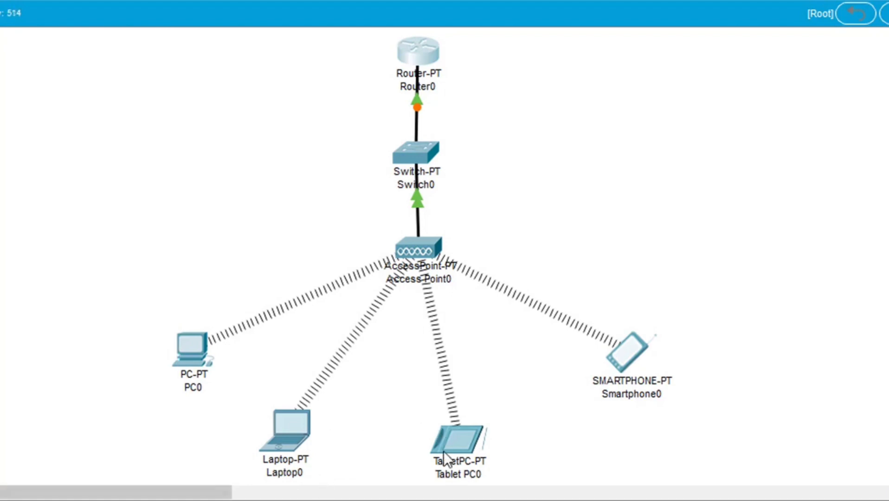
Step: In Router0's command line, create the DHCP pool LABCOM and set its default-router to 192.168.2.1
{"action": "left_click", "coordinate": [414, 58]}
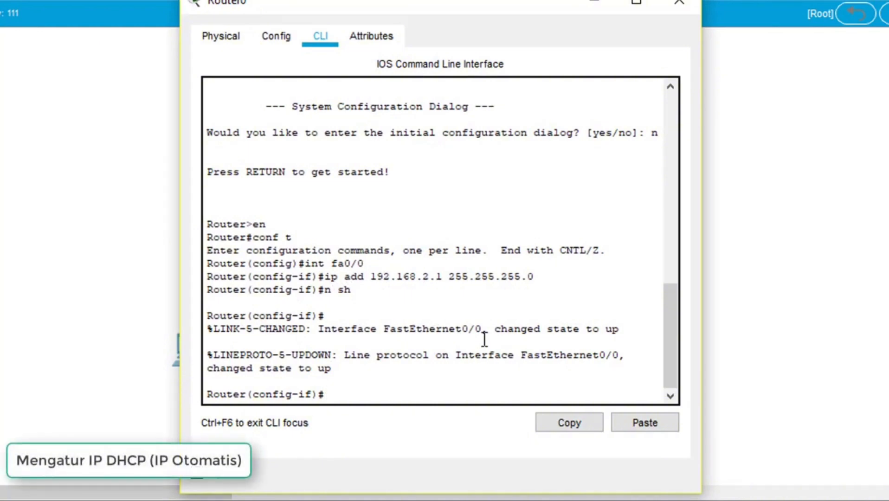
{"action": "type", "text": "ip dhcp pool"}
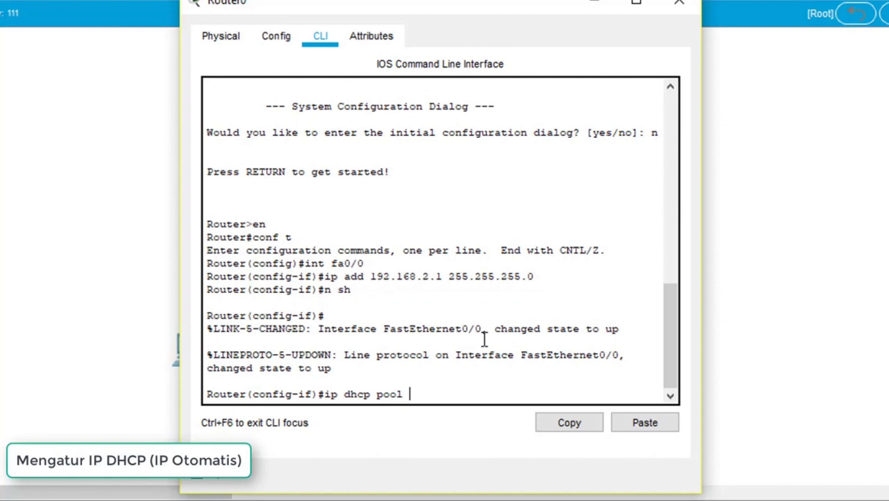
{"action": "type", "text": " LABCOM"}
{"action": "key", "text": "Return"}
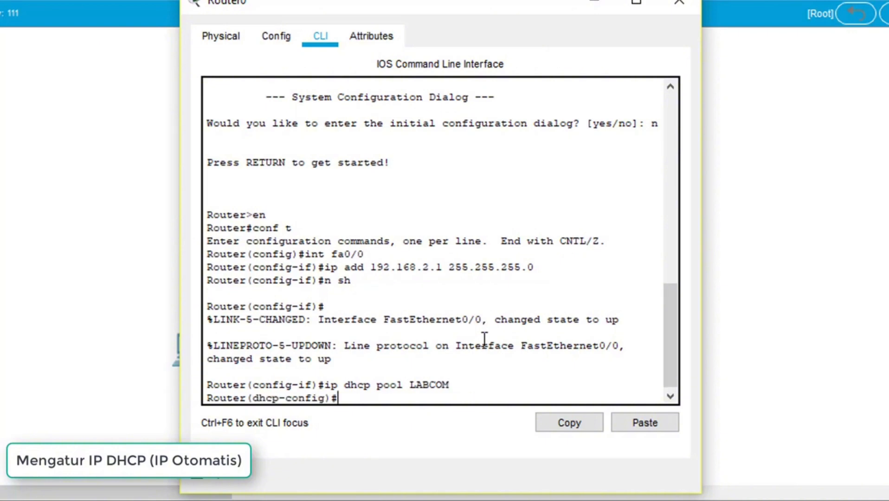
{"action": "type", "text": "default-router"}
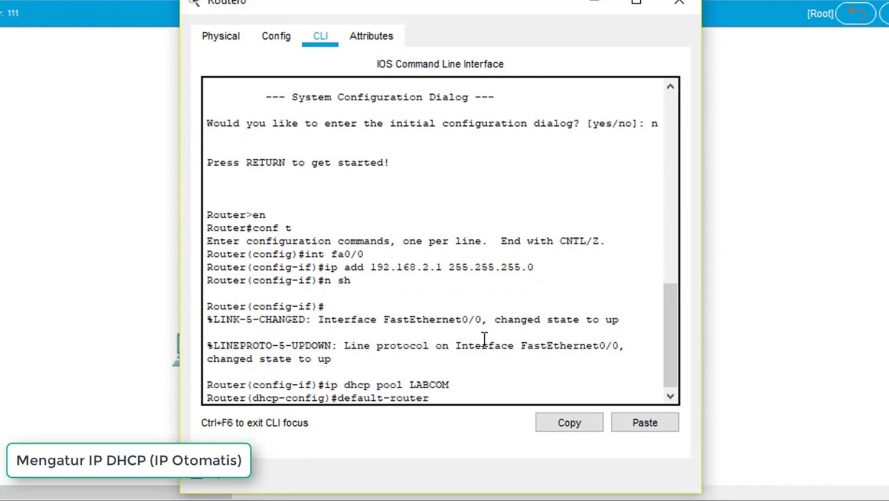
{"action": "type", "text": " 192.168.2.1"}
{"action": "key", "text": "Return"}
Step: Set the LABCOM pool's network to 192.168.2.0 with mask 255.255.255.0 and its dns-server to 192.168.2.1
{"action": "type", "text": "n"}
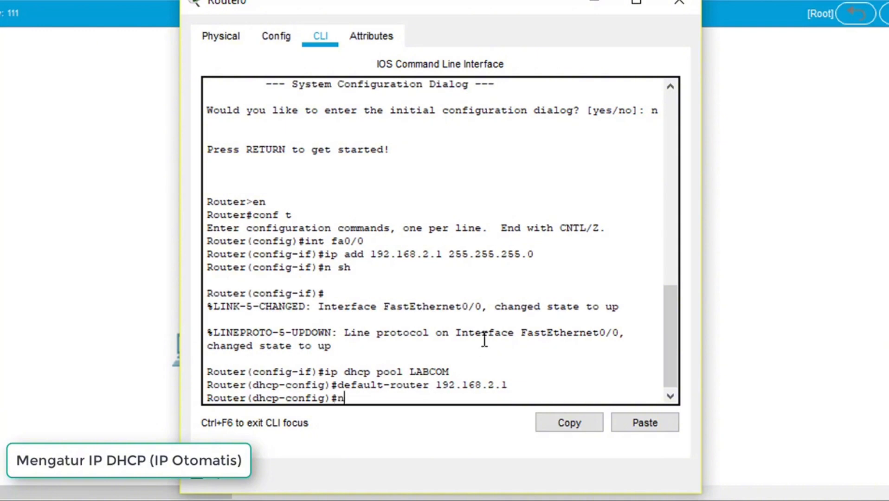
{"action": "type", "text": "etwork 192.168"}
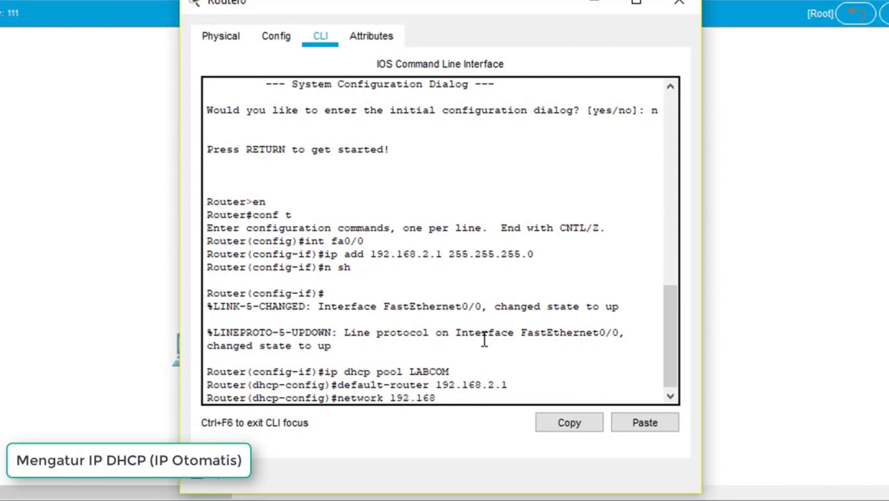
{"action": "type", "text": ".2.0 255.255.255"}
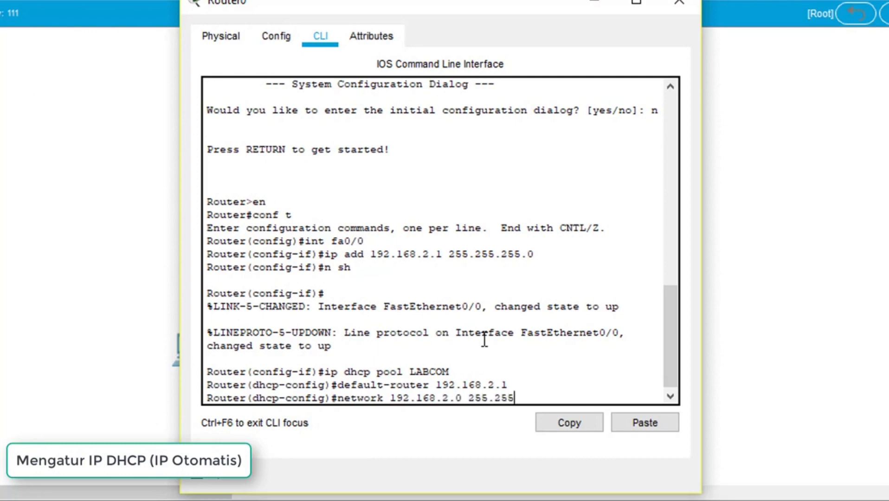
{"action": "type", "text": ".0"}
{"action": "key", "text": "Return"}
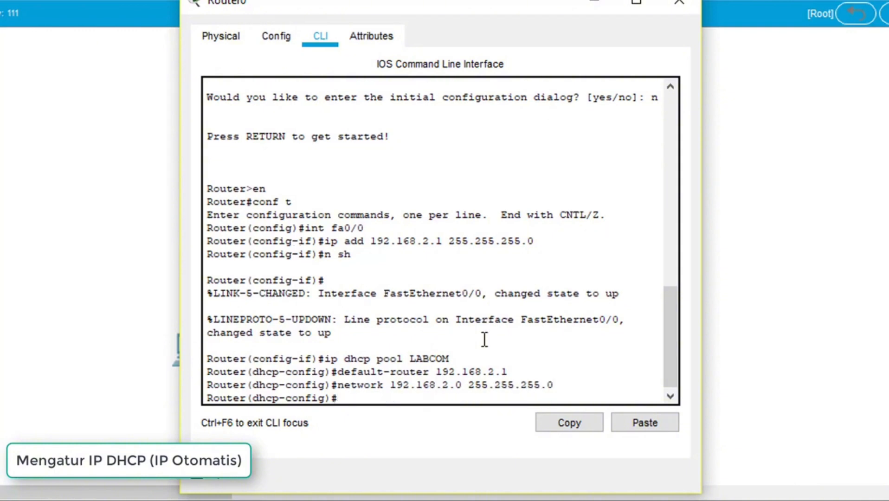
{"action": "type", "text": "dns-server 192"}
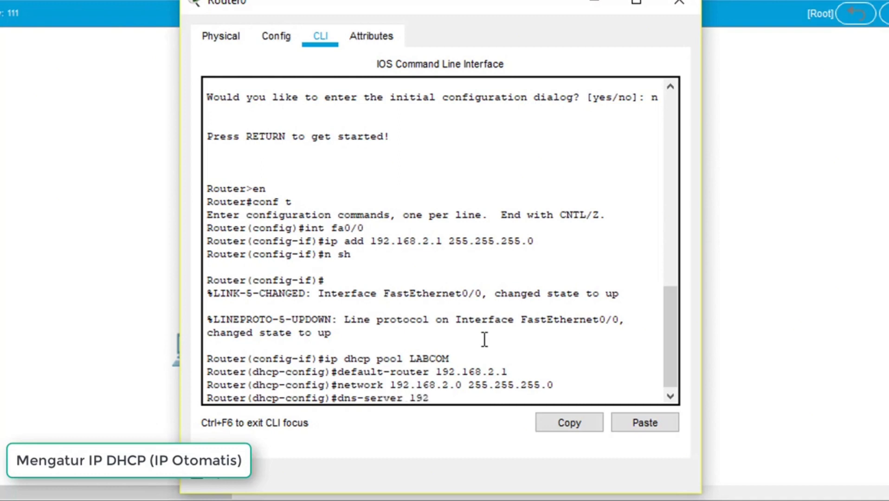
{"action": "type", "text": ".168.2.1"}
{"action": "key", "text": "Return"}
Step: Exclude 192.168.2.1 from DHCP assignment with the ip dhcp excluded-address command
{"action": "type", "text": "ip dh%DHCPD-4-PING_CONFLICT: DHCP address"}
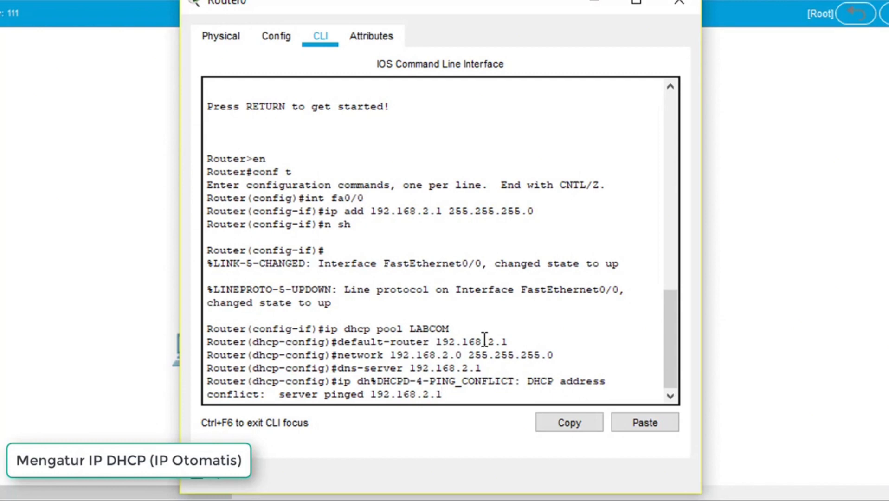
{"action": "key", "text": "Return"}
{"action": "type", "text": "ig)#i"}
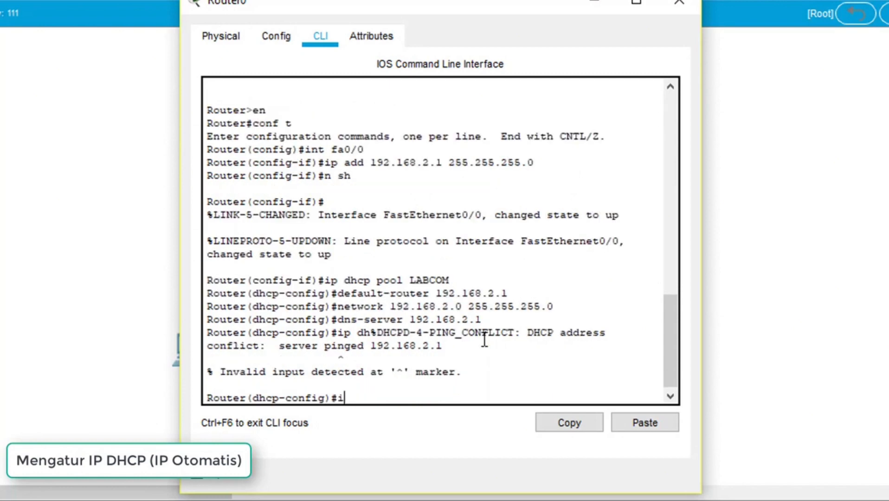
{"action": "type", "text": "p dhcp excl"}
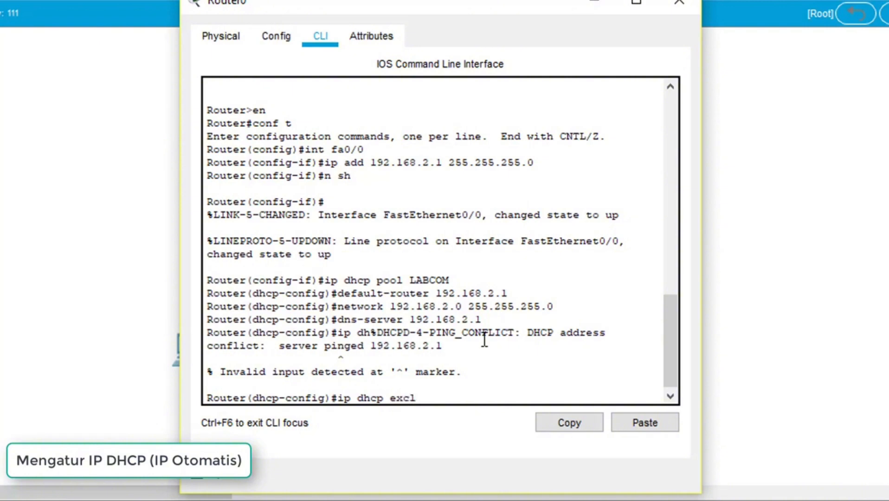
{"action": "type", "text": "uded-address"}
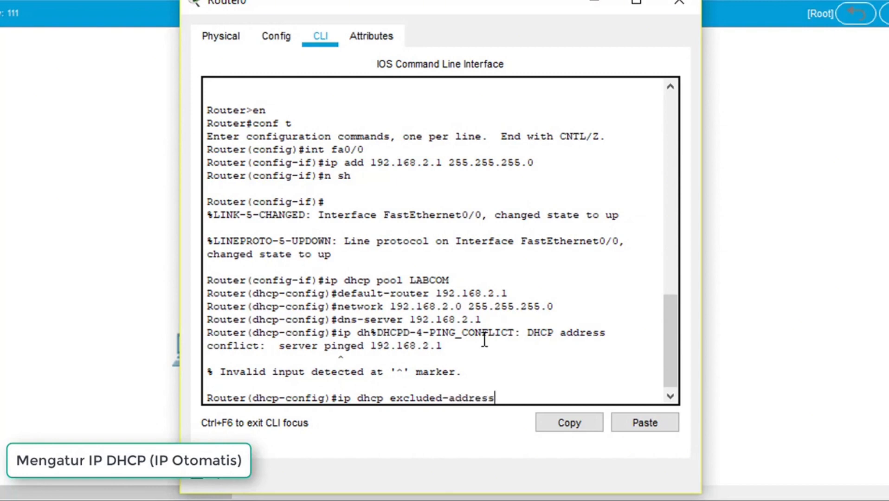
{"action": "type", "text": " 192.168.2.1"}
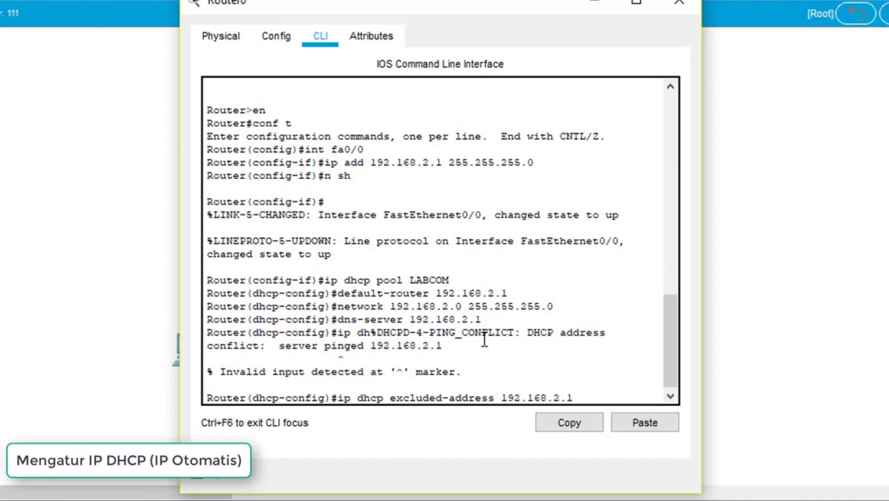
{"action": "key", "text": "Return"}
Step: Leave the router's global configuration mode with ex and close the Router0 window
{"action": "type", "text": "ex"}
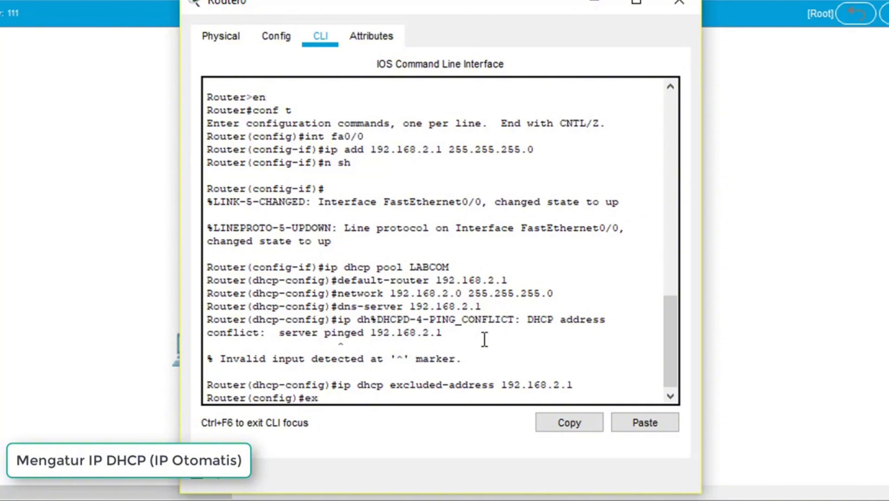
{"action": "key", "text": "Return"}
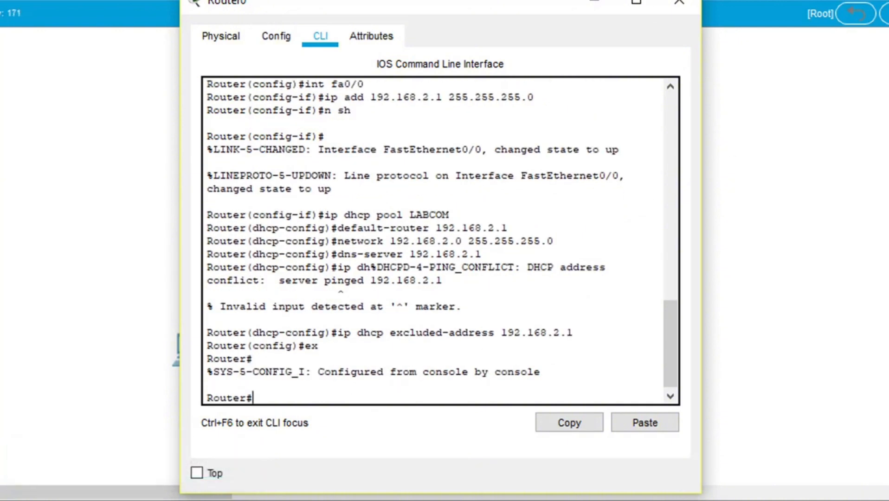
{"action": "left_click", "coordinate": [681, 6]}
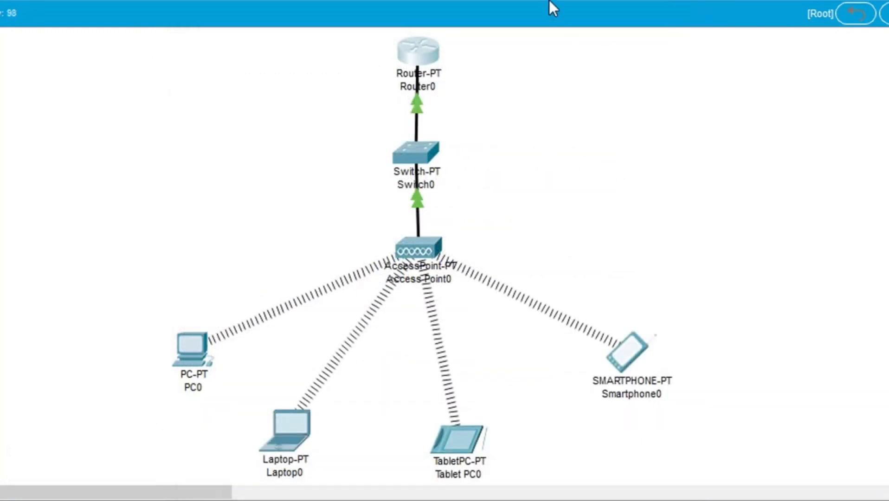
Step: Review the commands entered in Router0's command line and close its window
{"action": "mouse_move", "coordinate": [426, 41]}
{"action": "left_click", "coordinate": [431, 49]}
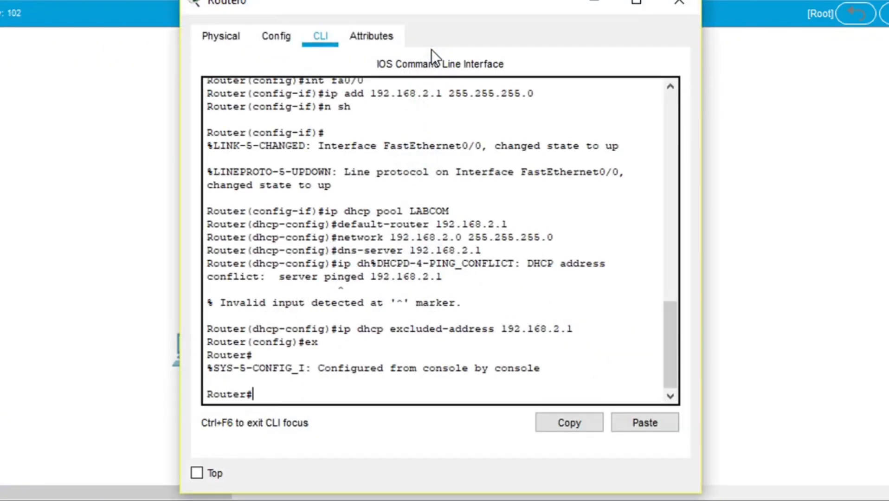
{"action": "left_click", "coordinate": [679, 4]}
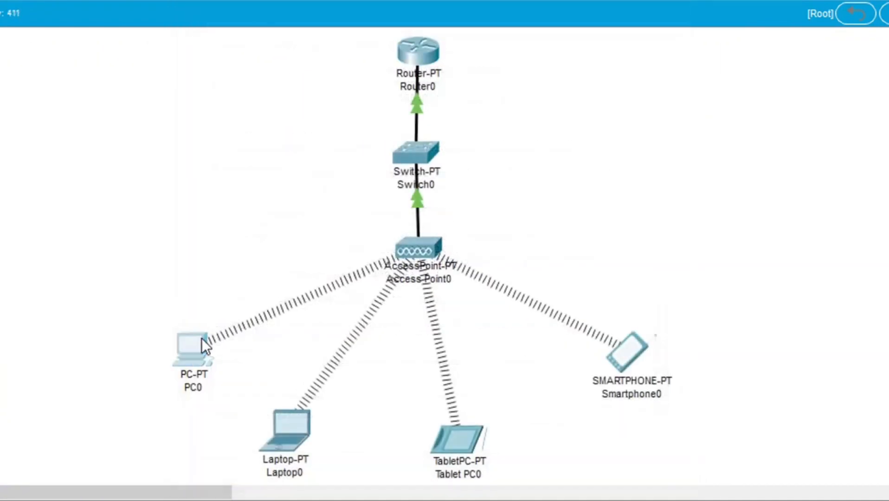
Step: Check the DHCP-assigned address, gateway and DNS server in PC0's IP Configuration, and close its window
{"action": "left_click", "coordinate": [201, 338]}
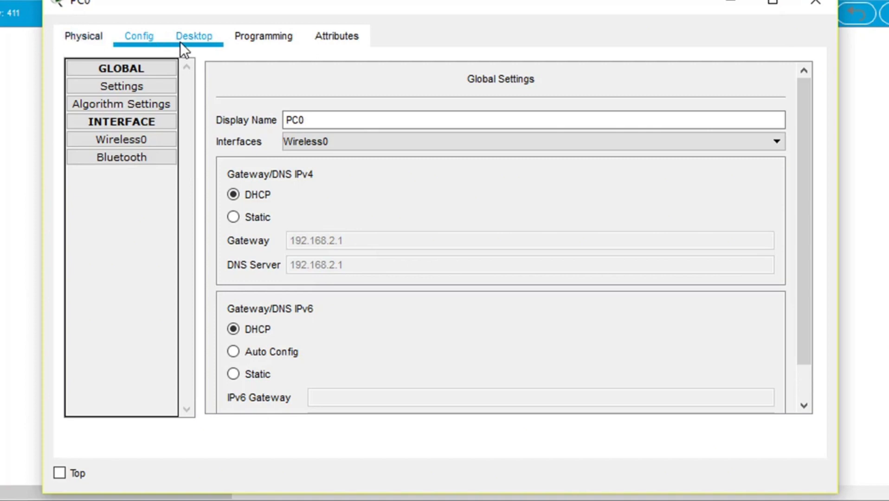
{"action": "left_click", "coordinate": [194, 40]}
{"action": "left_click", "coordinate": [166, 102]}
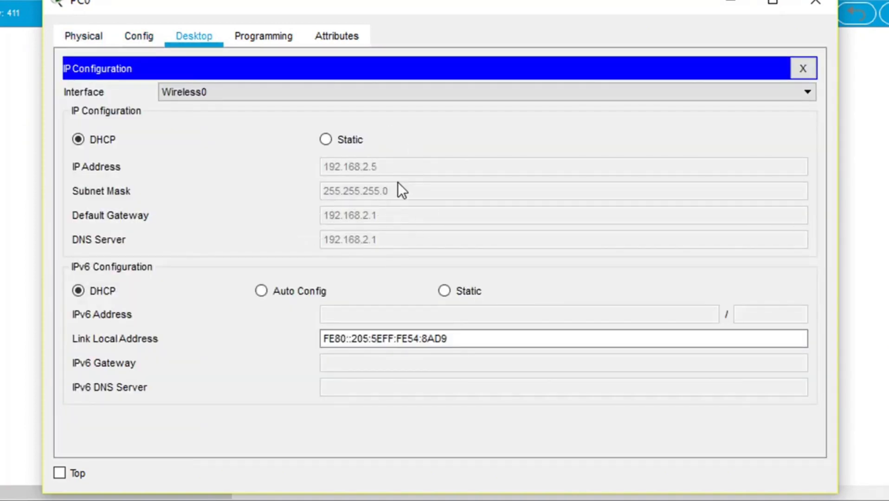
{"action": "left_click", "coordinate": [813, 4]}
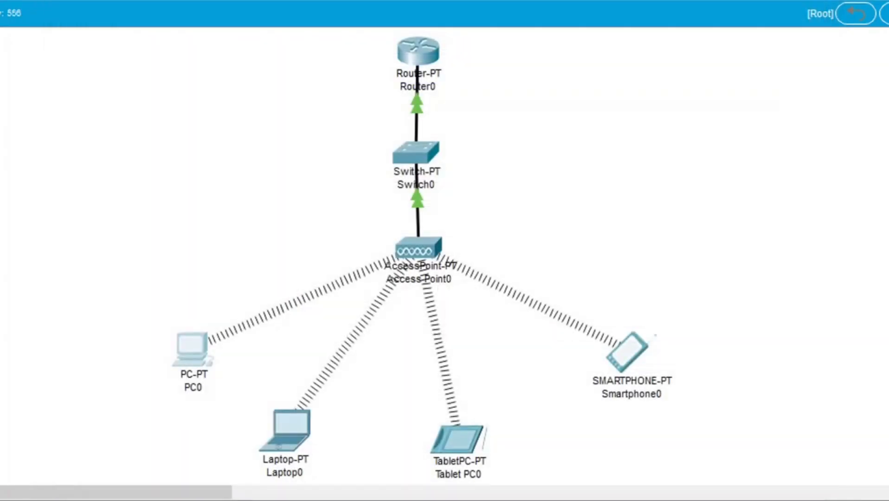
Step: Check the DHCP-assigned address settings in Laptop0's IP Configuration
{"action": "left_click", "coordinate": [269, 447]}
{"action": "left_click", "coordinate": [189, 39]}
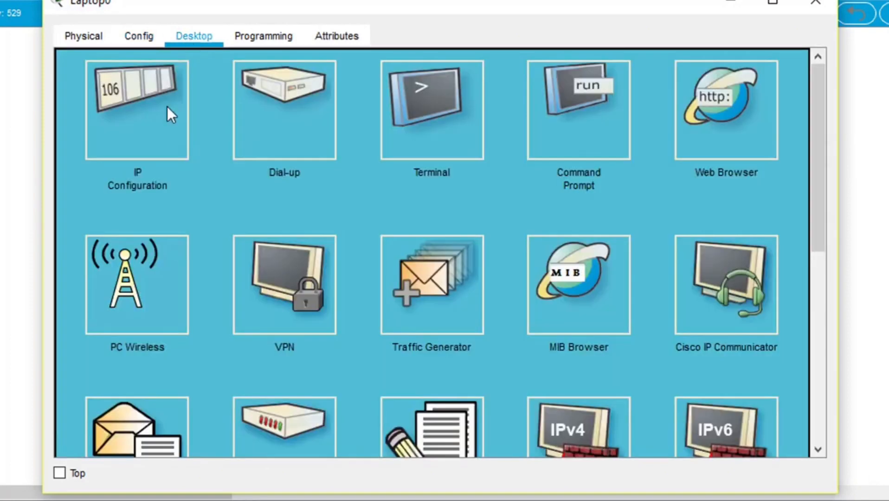
{"action": "left_click", "coordinate": [151, 145]}
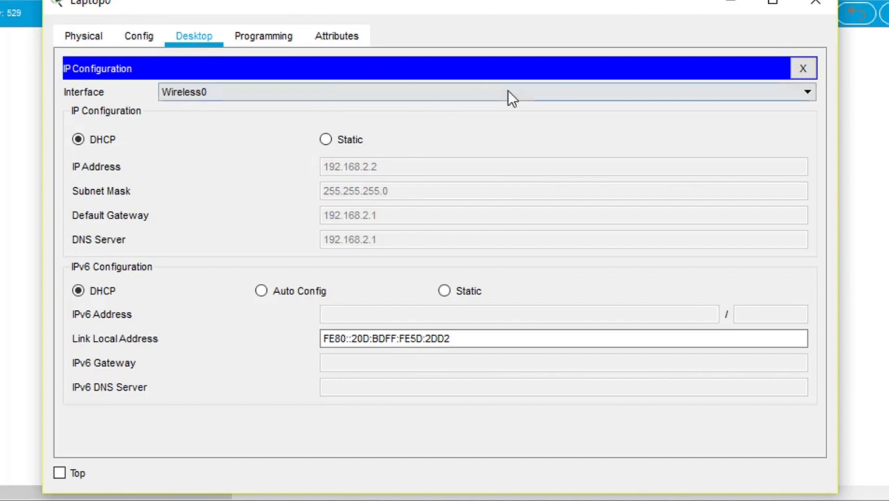
Step: Close Laptop0's window, check the DHCP-assigned address settings in Tablet PC0's IP Configuration, and close that window
{"action": "left_click", "coordinate": [821, 5]}
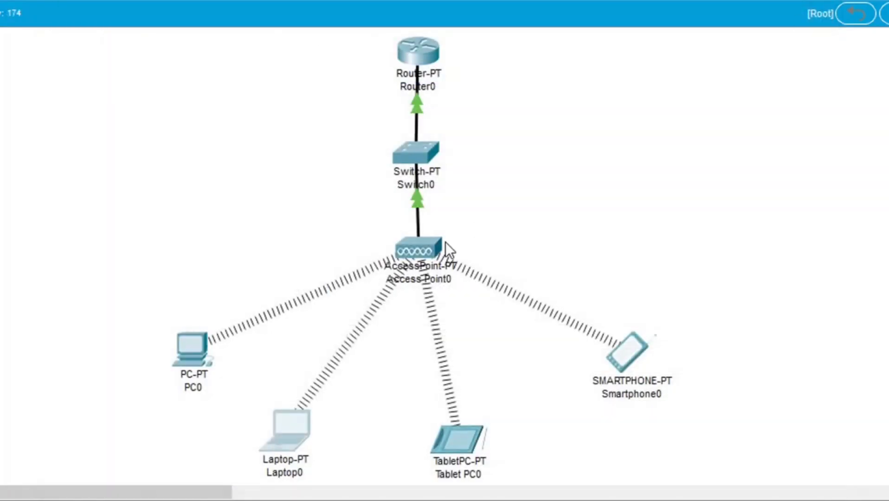
{"action": "left_click", "coordinate": [456, 435]}
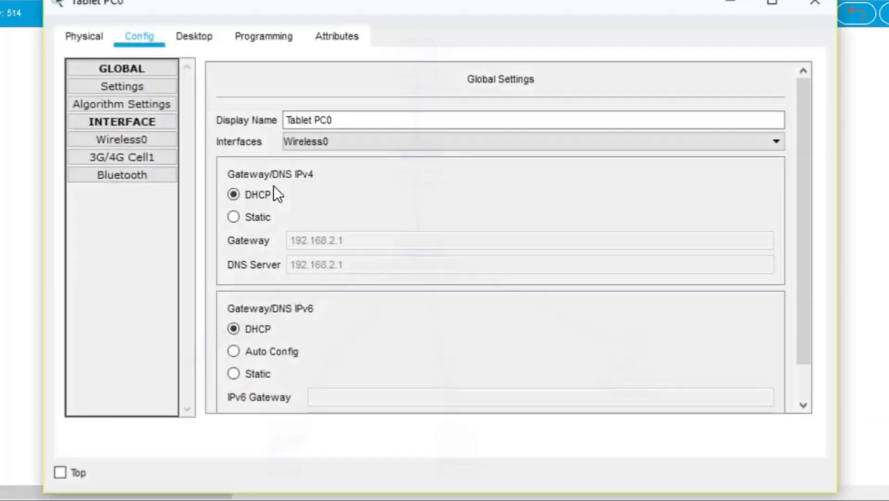
{"action": "left_click", "coordinate": [205, 43]}
{"action": "left_click", "coordinate": [147, 126]}
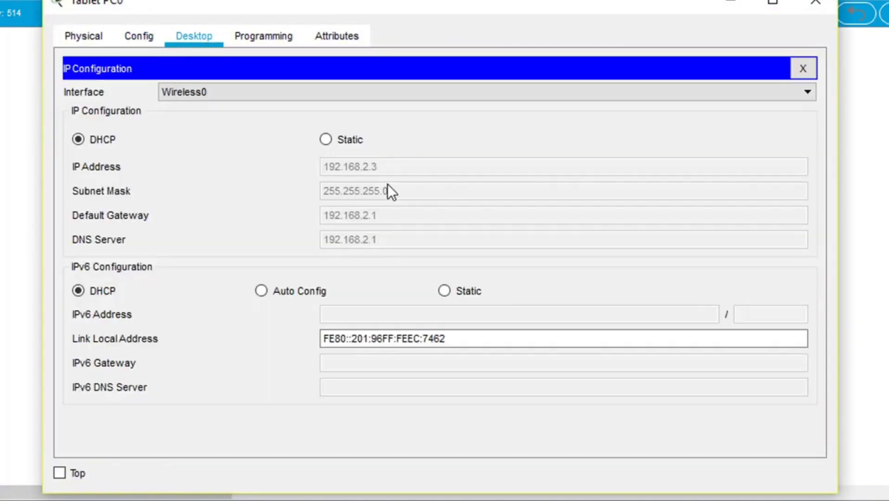
{"action": "left_click", "coordinate": [816, 2]}
Step: Check the DHCP-assigned address settings in Smartphone0's IP Configuration and close its window
{"action": "left_click", "coordinate": [622, 348]}
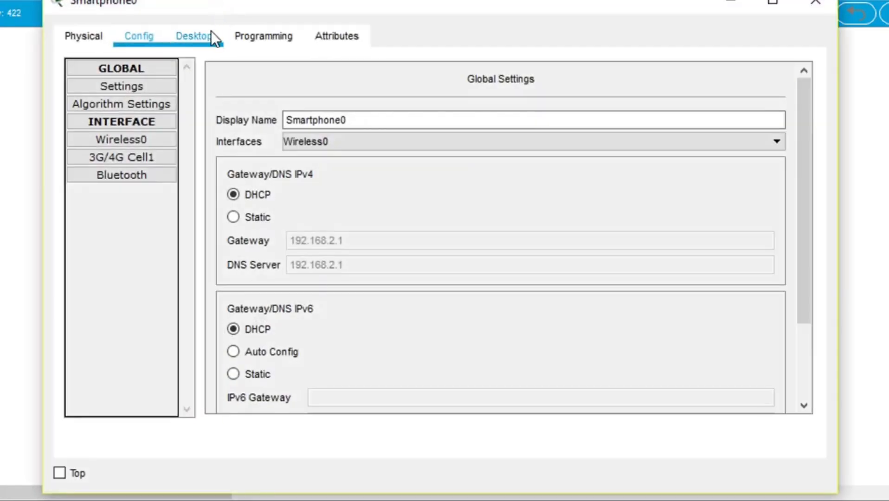
{"action": "left_click", "coordinate": [209, 35]}
{"action": "left_click", "coordinate": [141, 94]}
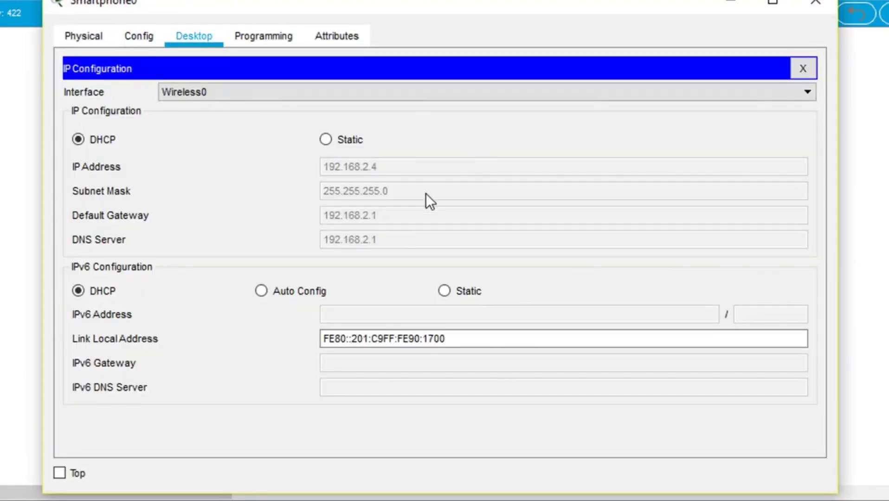
{"action": "left_click", "coordinate": [833, 9]}
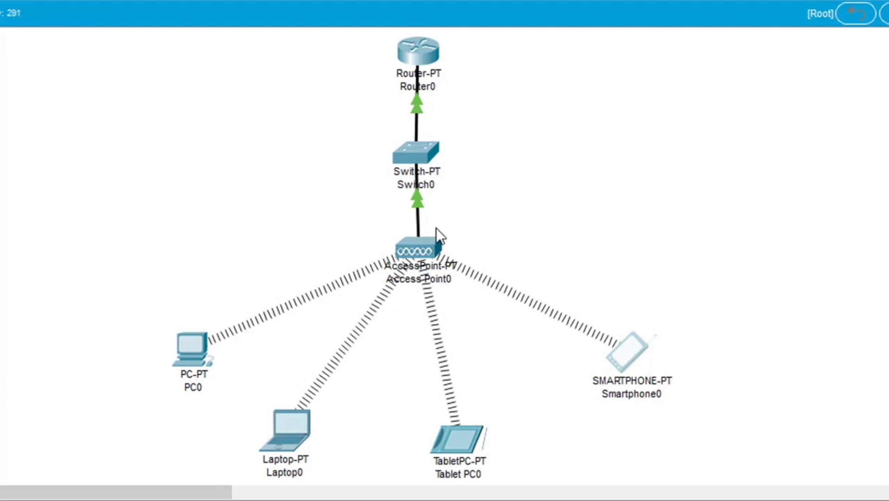
Step: Set the SSID of Port 1 on Access Point0 to LABCOM1
{"action": "left_click", "coordinate": [432, 239]}
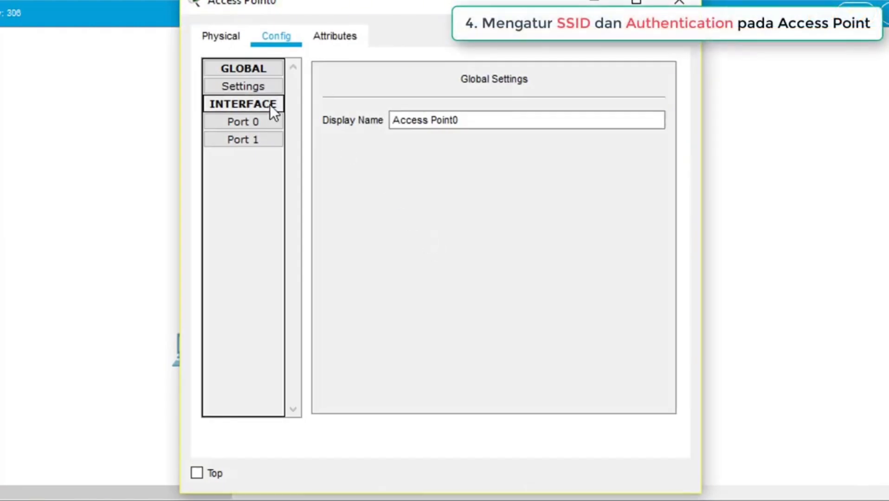
{"action": "left_click", "coordinate": [262, 142]}
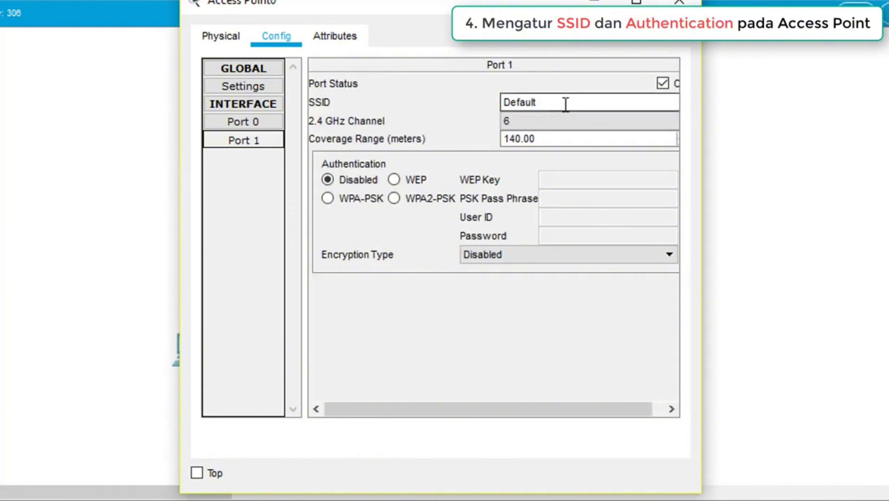
{"action": "left_click_drag", "start_coordinate": [562, 101], "coordinate": [486, 97]}
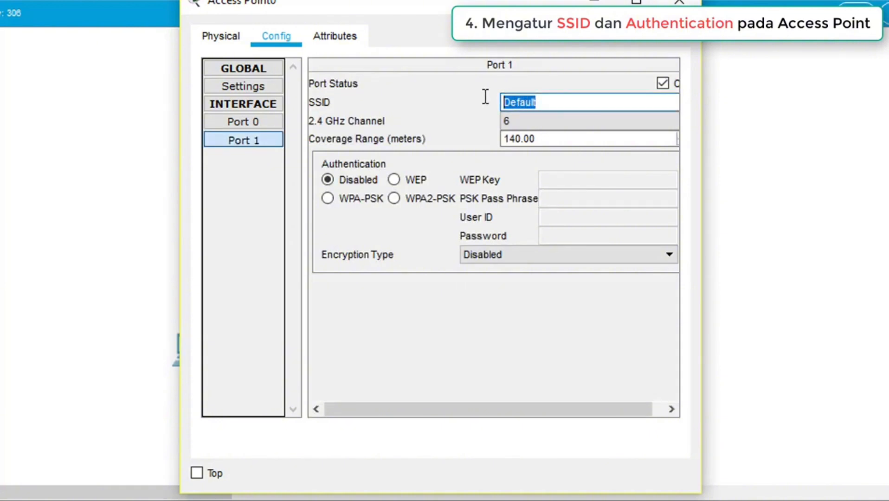
{"action": "type", "text": "L"}
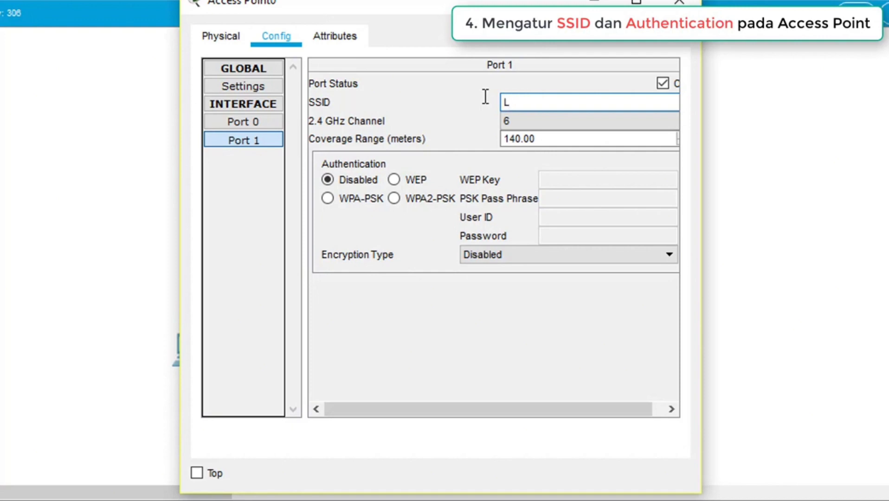
{"action": "type", "text": "ABCOM1"}
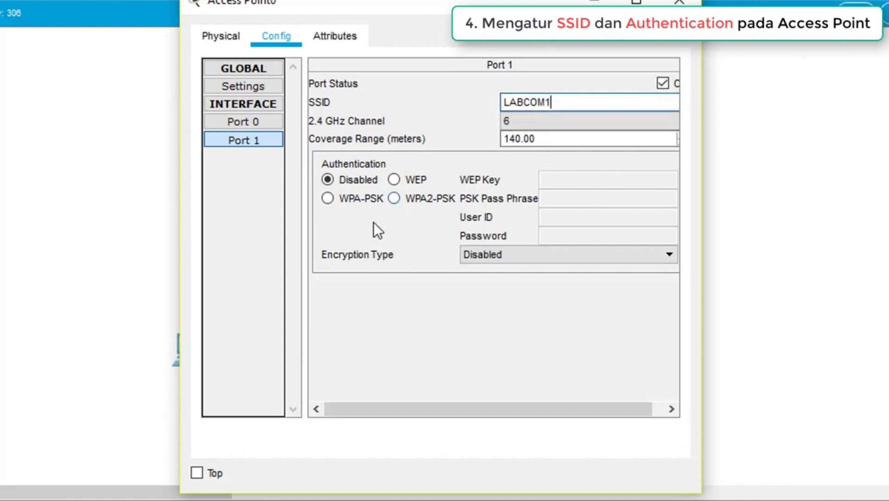
Step: Set Port 1's authentication to WPA2-PSK on Access Point0, enter the PSK pass phrase, and close the window
{"action": "left_click", "coordinate": [394, 199]}
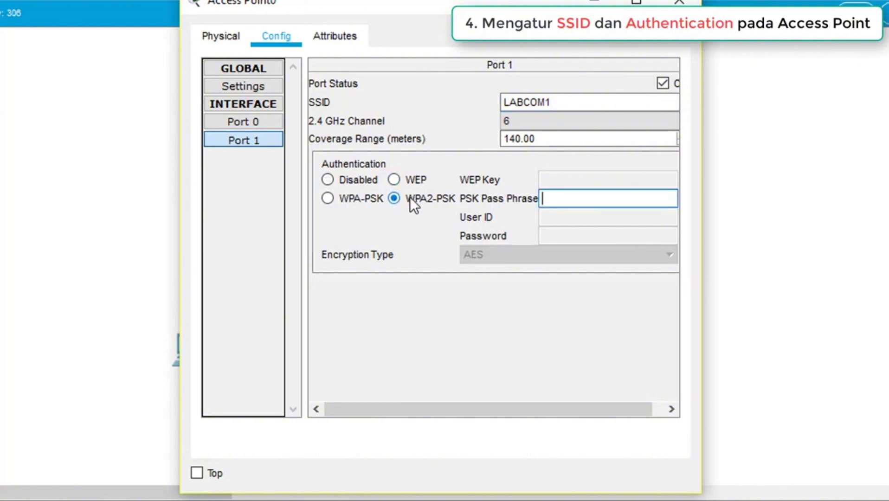
{"action": "left_click", "coordinate": [576, 205]}
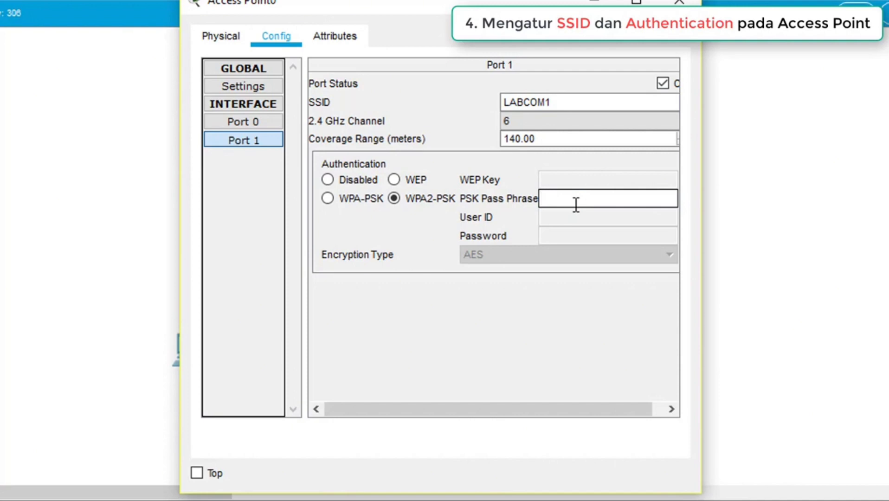
{"action": "type", "text": "C"}
{"action": "key", "text": "BackSpace"}
{"action": "type", "text": "computer"}
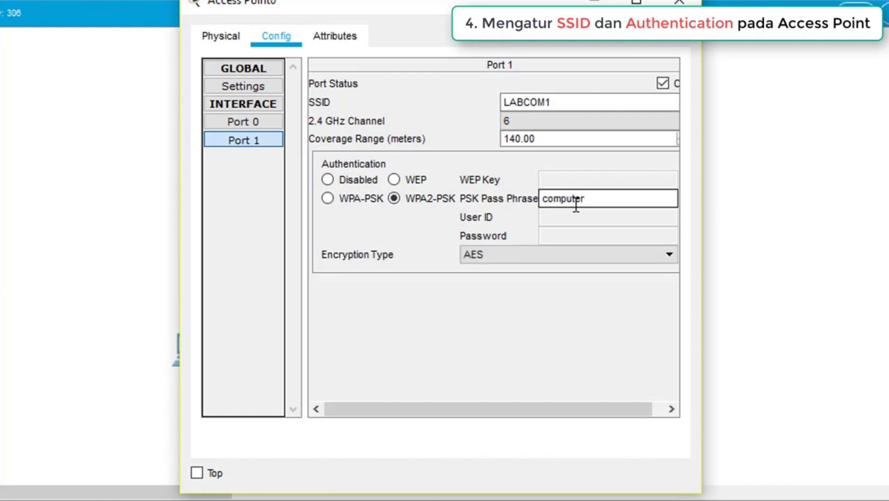
{"action": "type", "text": "oke"}
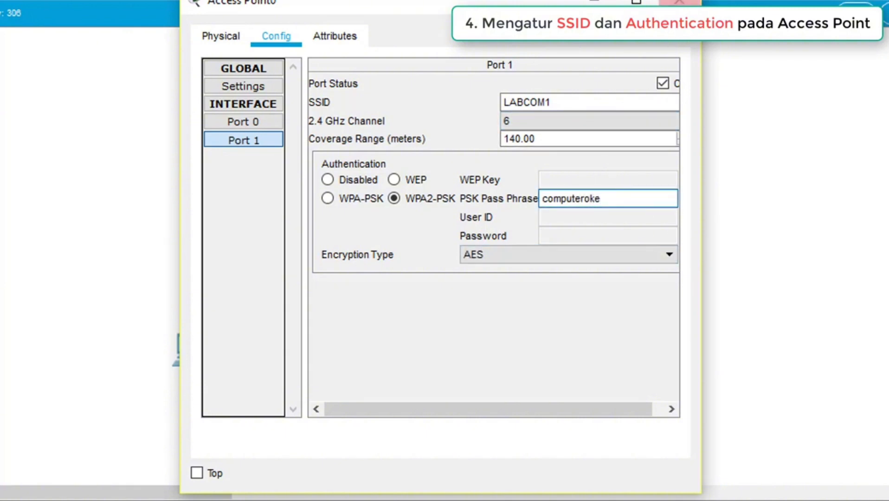
{"action": "left_click", "coordinate": [679, 2]}
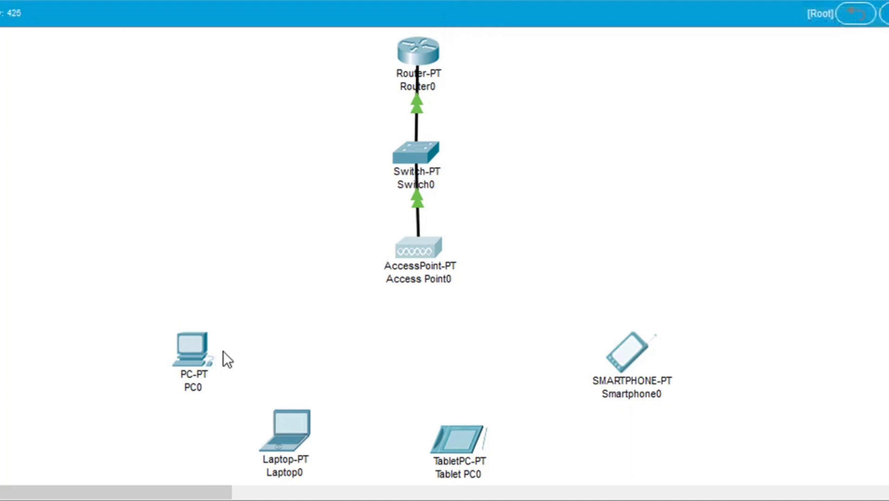
Step: Set the SSID of PC0's Wireless0 interface to LABCOM1
{"action": "left_click", "coordinate": [187, 348]}
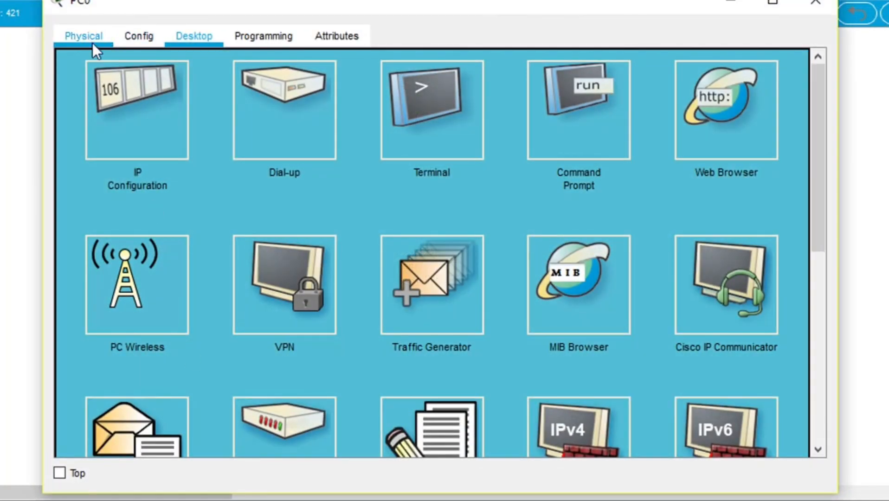
{"action": "left_click", "coordinate": [134, 35]}
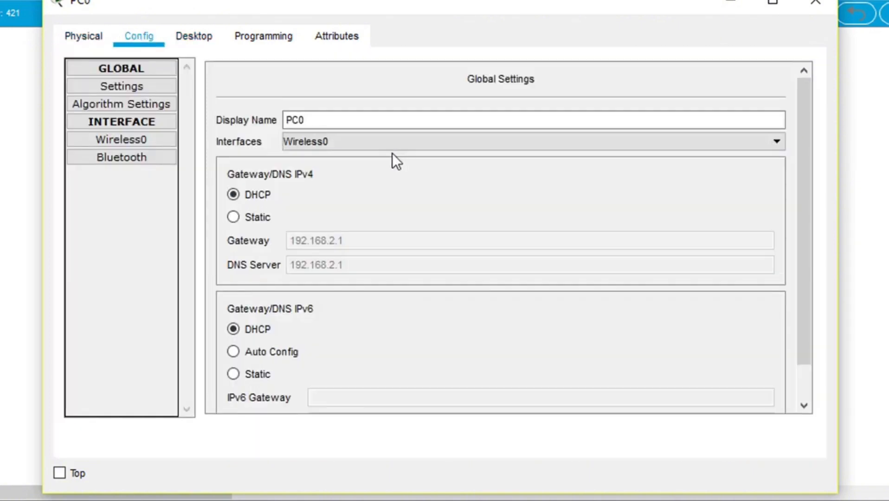
{"action": "left_click", "coordinate": [155, 142]}
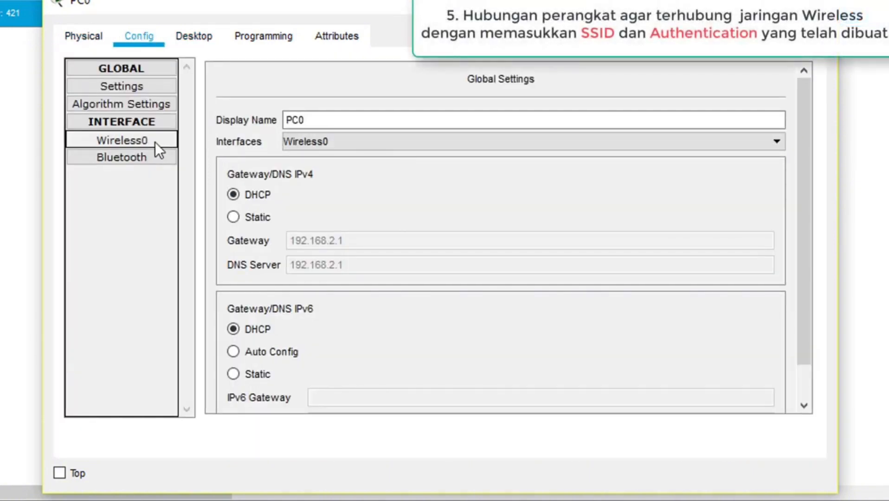
{"action": "left_click", "coordinate": [545, 139]}
{"action": "left_click_drag", "start_coordinate": [544, 139], "coordinate": [479, 137]}
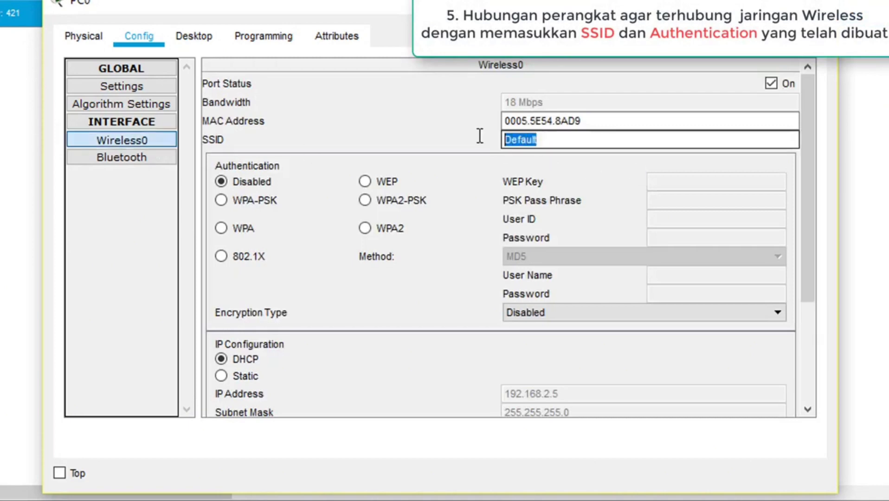
{"action": "type", "text": "L"}
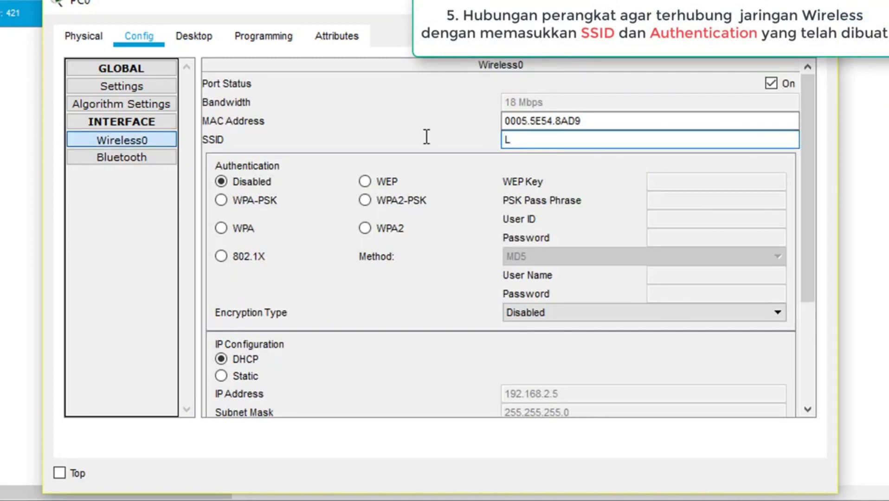
{"action": "type", "text": "ABCOM1"}
Step: Set PC0's wireless authentication to WPA2-PSK, enter the access point's PSK pass phrase, and close the window
{"action": "left_click", "coordinate": [365, 200]}
{"action": "left_click", "coordinate": [715, 195]}
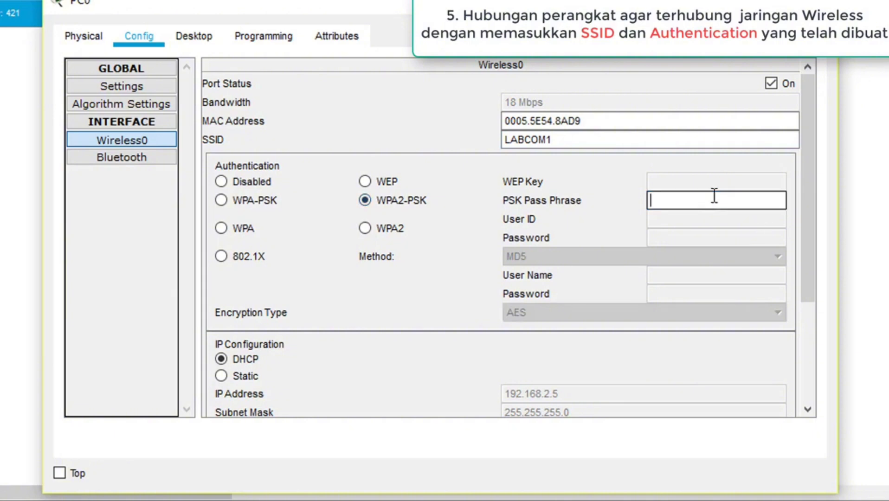
{"action": "type", "text": "computeroke"}
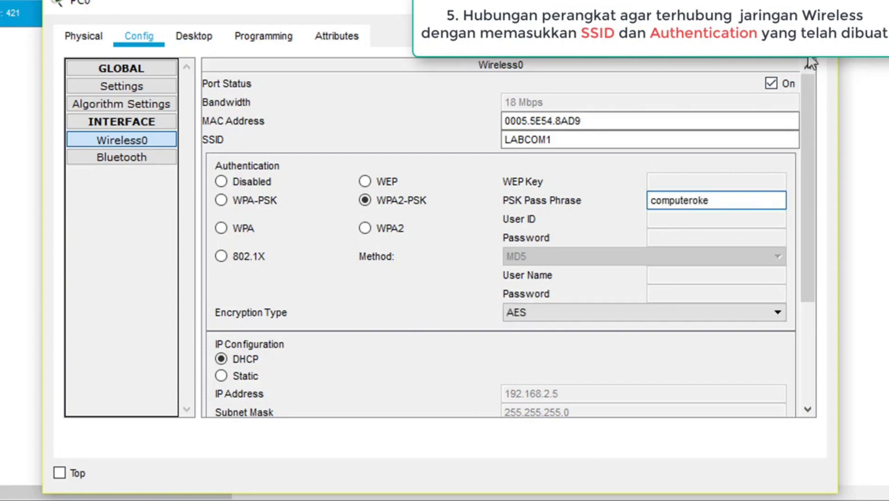
{"action": "left_click", "coordinate": [819, 2]}
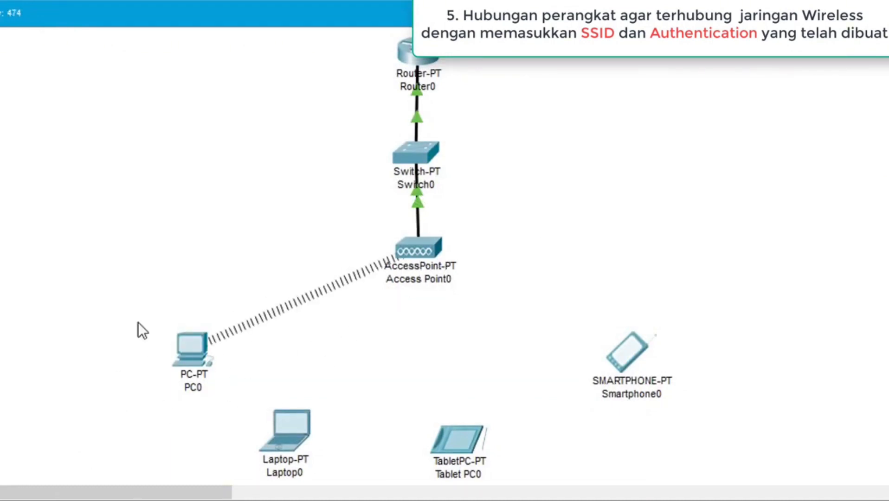
Step: Configure Laptop0's Wireless0 interface with SSID LABCOM1, WPA2-PSK authentication and the access point's PSK pass phrase
{"action": "left_click", "coordinate": [298, 417]}
{"action": "left_click", "coordinate": [132, 37]}
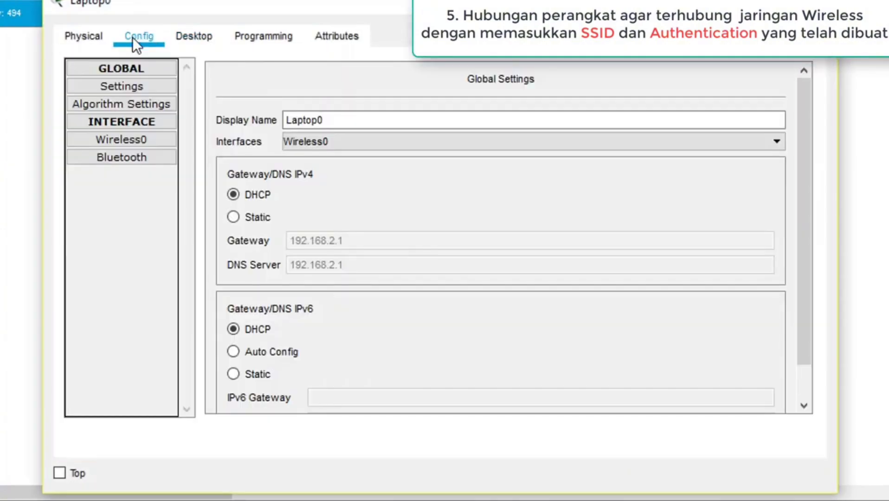
{"action": "left_click", "coordinate": [143, 135]}
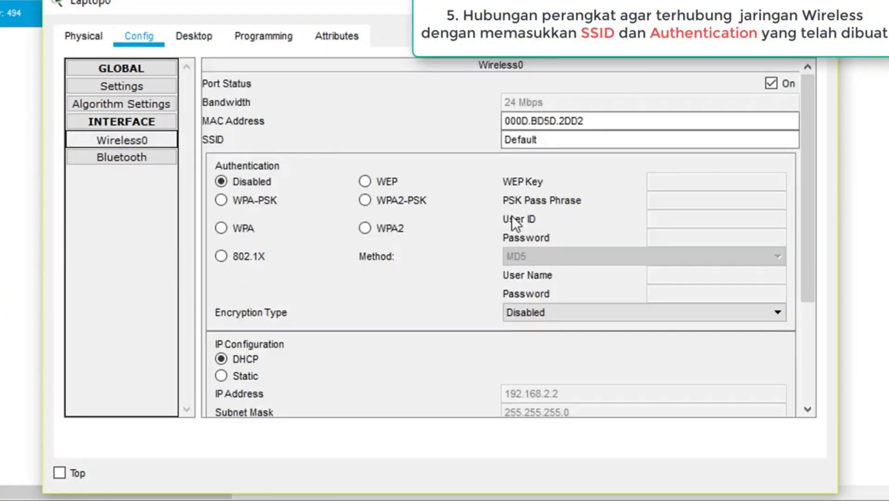
{"action": "double_click", "coordinate": [510, 140]}
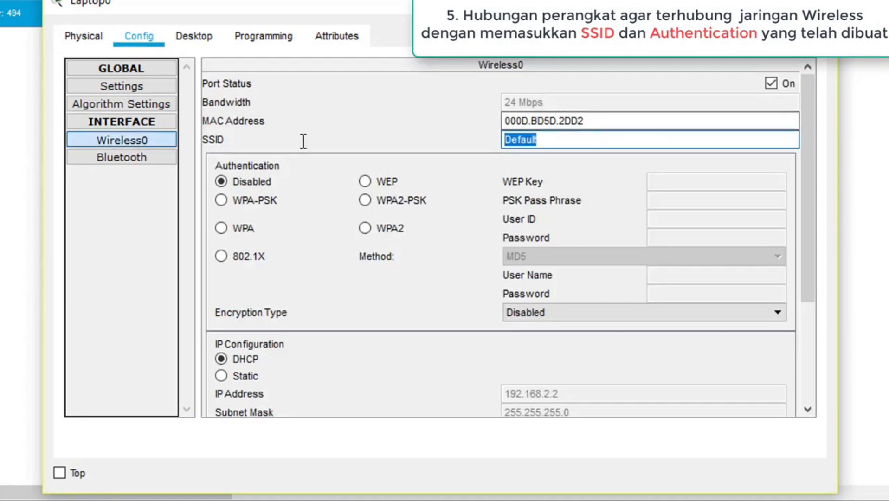
{"action": "type", "text": "LABCOM1"}
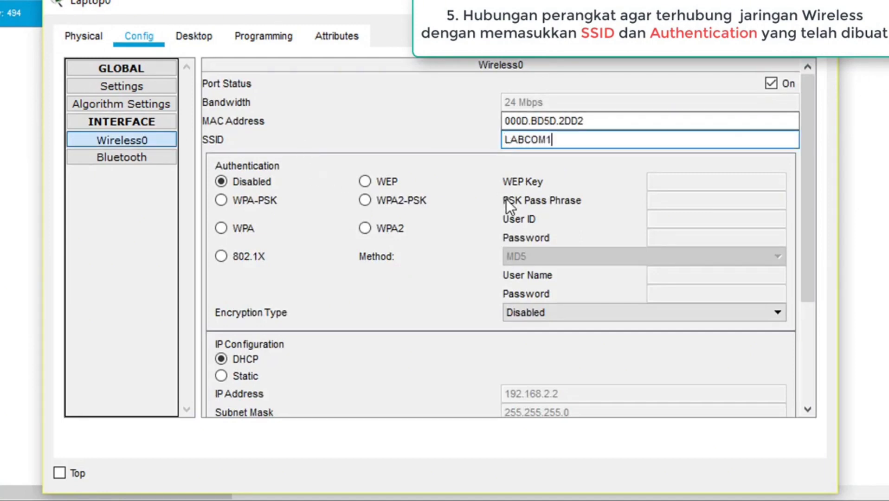
{"action": "left_click", "coordinate": [367, 201]}
{"action": "left_click", "coordinate": [722, 201]}
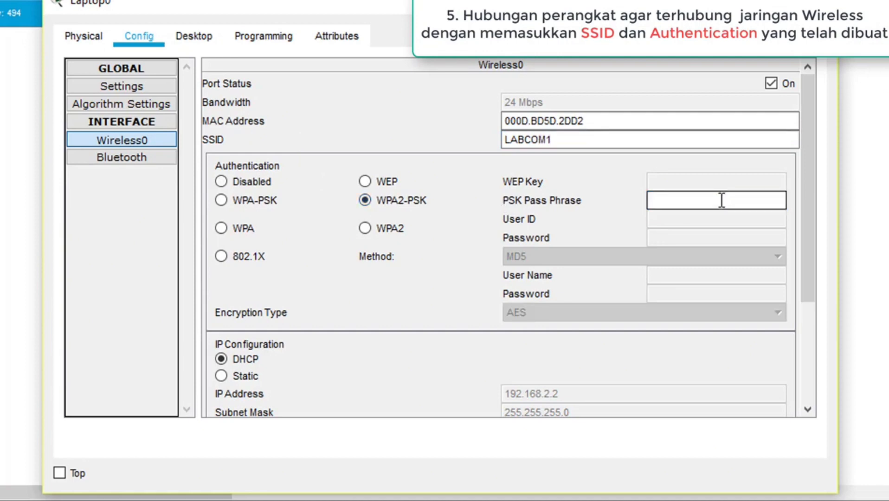
{"action": "type", "text": "computeroke"}
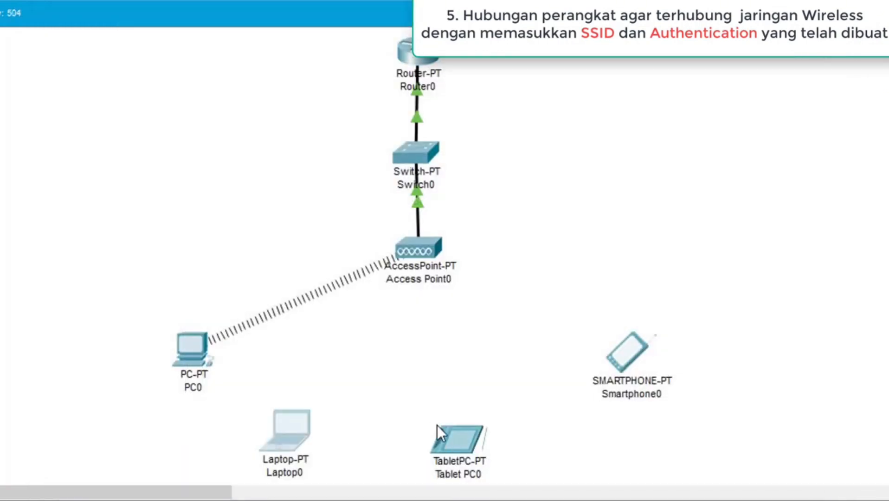
Step: Configure Tablet PC0's Wireless0 interface with SSID LABCOM1, WPA2-PSK authentication and the access point's PSK pass phrase
{"action": "left_click", "coordinate": [448, 427]}
{"action": "left_click", "coordinate": [137, 33]}
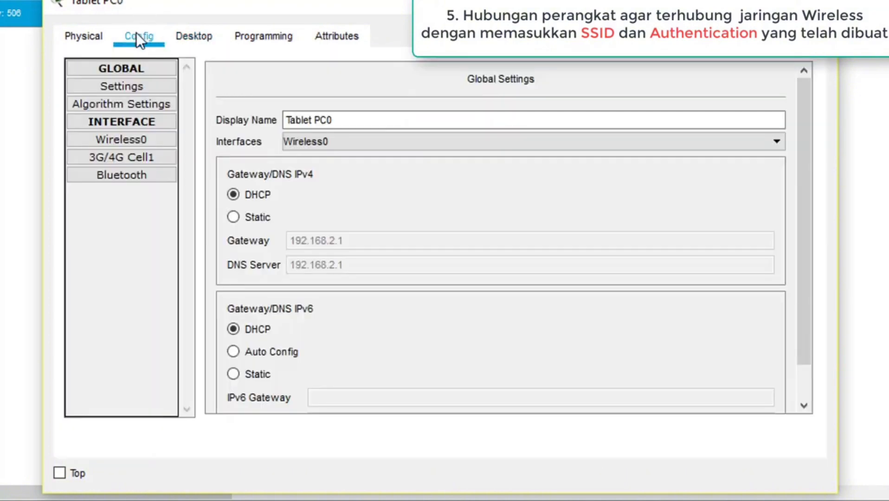
{"action": "double_click", "coordinate": [565, 144]}
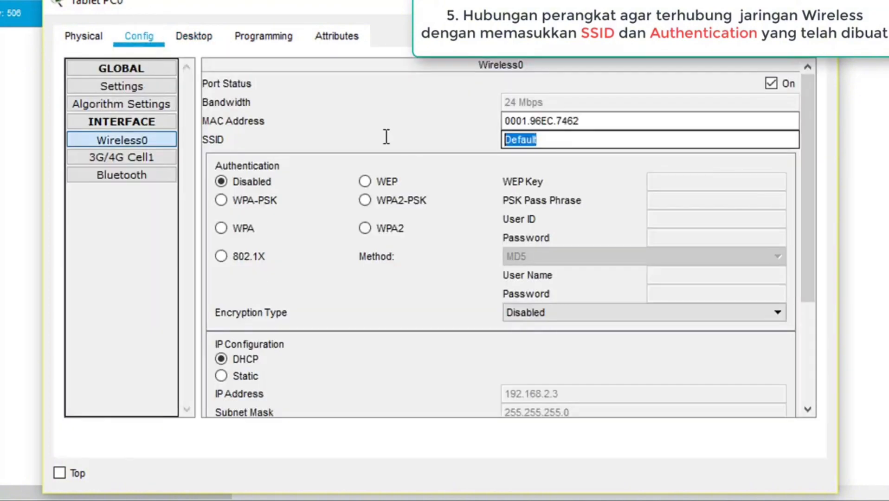
{"action": "type", "text": "LABCOM1"}
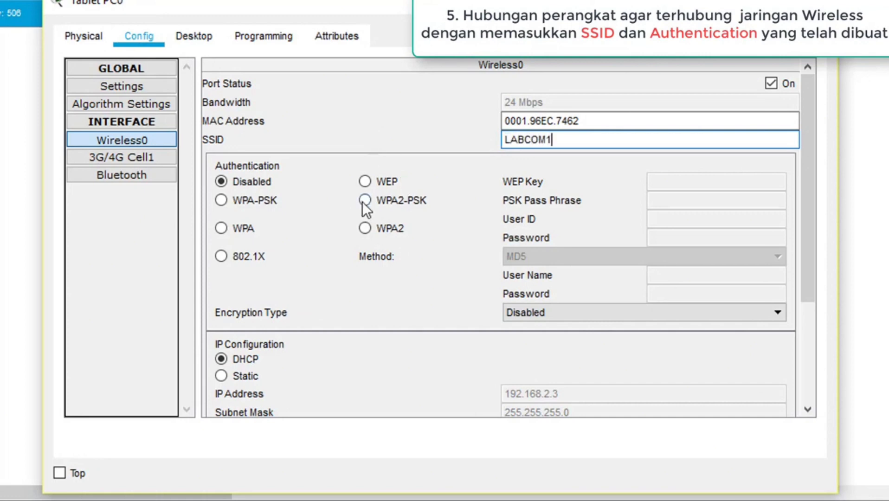
{"action": "left_click", "coordinate": [364, 200]}
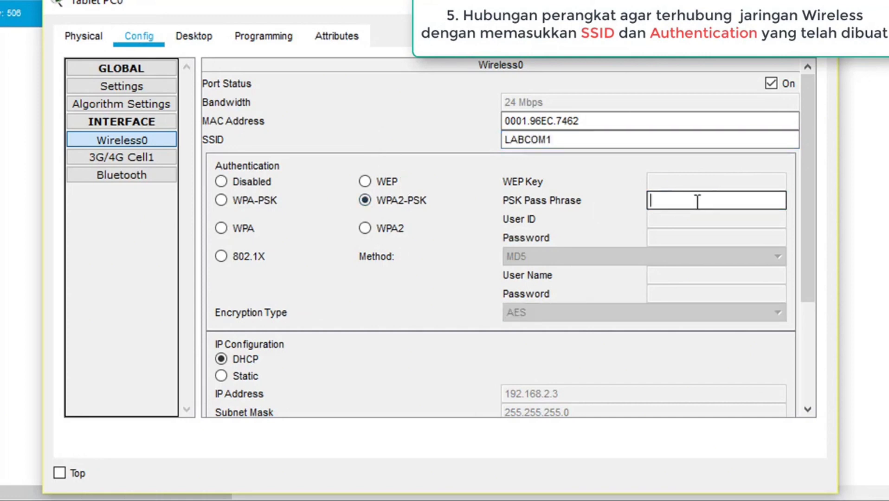
{"action": "left_click", "coordinate": [697, 201]}
{"action": "type", "text": "computeroke"}
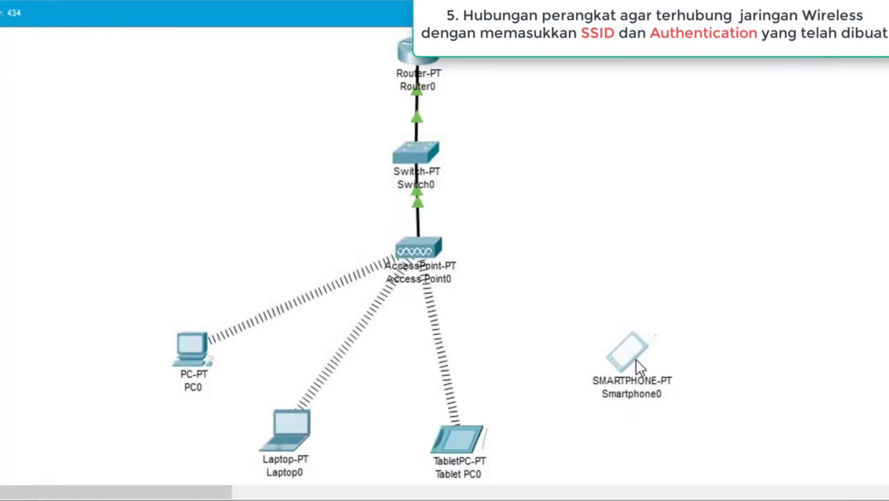
Step: Set the SSID of Smartphone0's Wireless0 interface to LABCOM1
{"action": "left_click", "coordinate": [636, 360]}
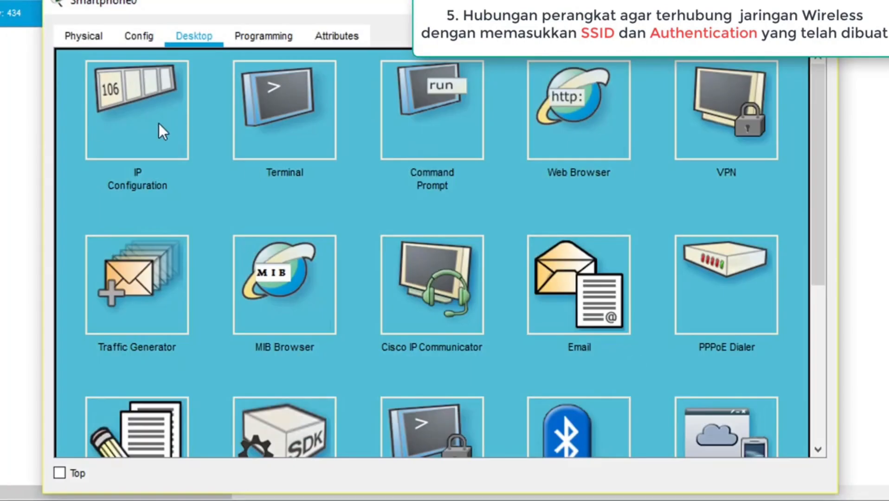
{"action": "left_click", "coordinate": [144, 31]}
{"action": "left_click", "coordinate": [126, 142]}
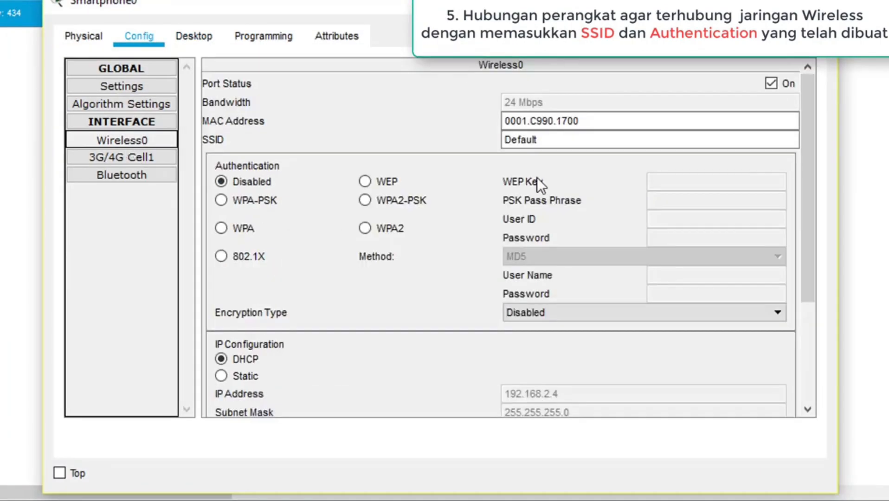
{"action": "left_click_drag", "start_coordinate": [548, 141], "coordinate": [423, 148]}
{"action": "type", "text": "LA"}
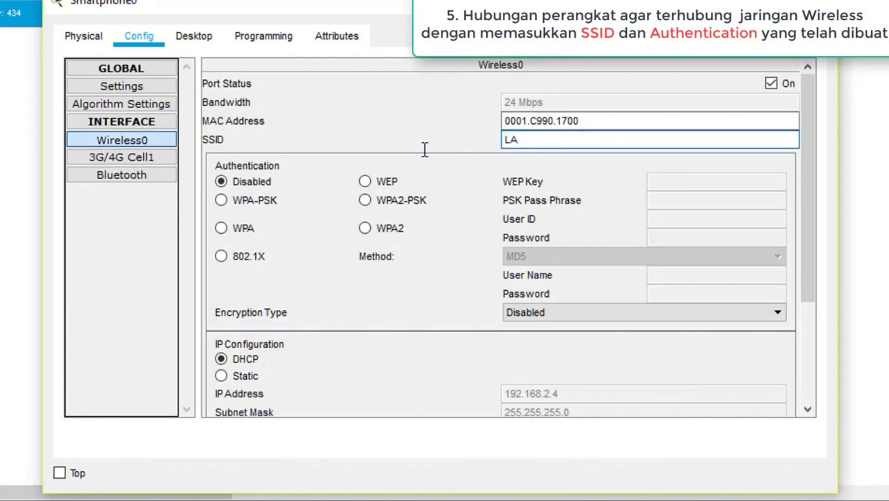
{"action": "type", "text": "BCOM1"}
Step: Set Smartphone0's wireless authentication to WPA2-PSK, enter the access point's PSK pass phrase, and close its window
{"action": "left_click", "coordinate": [365, 201]}
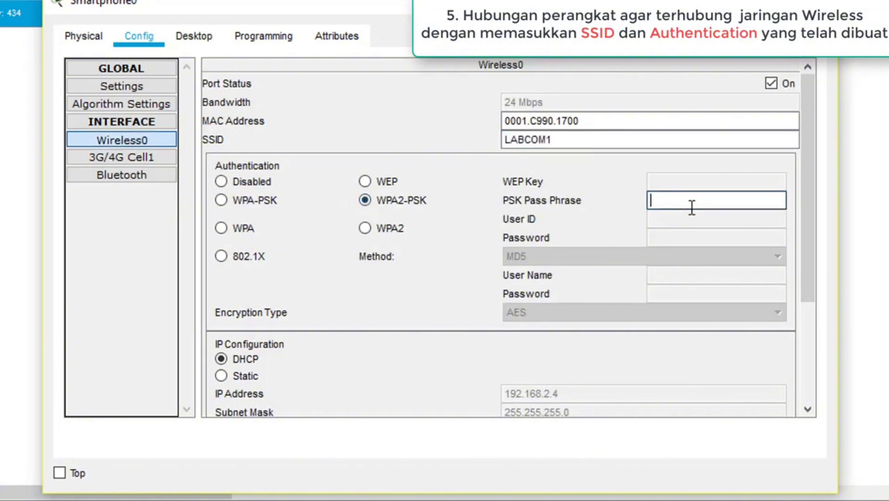
{"action": "left_click", "coordinate": [693, 204]}
{"action": "type", "text": "computeroke"}
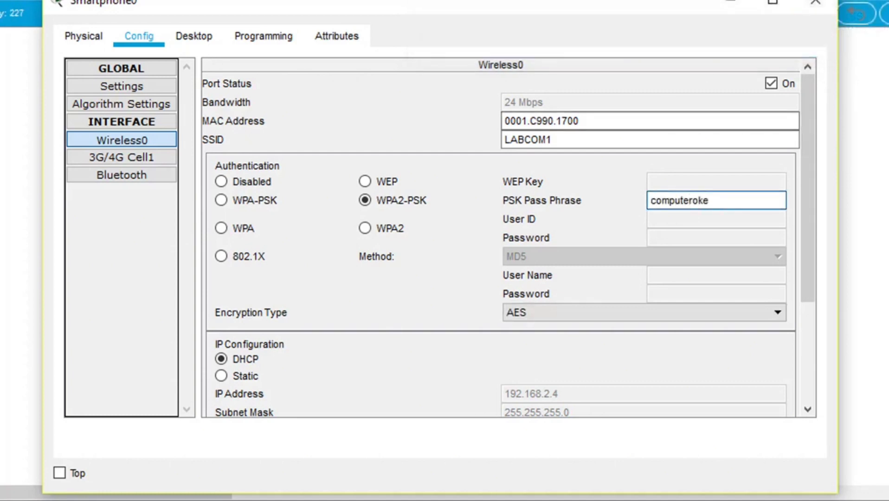
{"action": "left_click", "coordinate": [815, 3]}
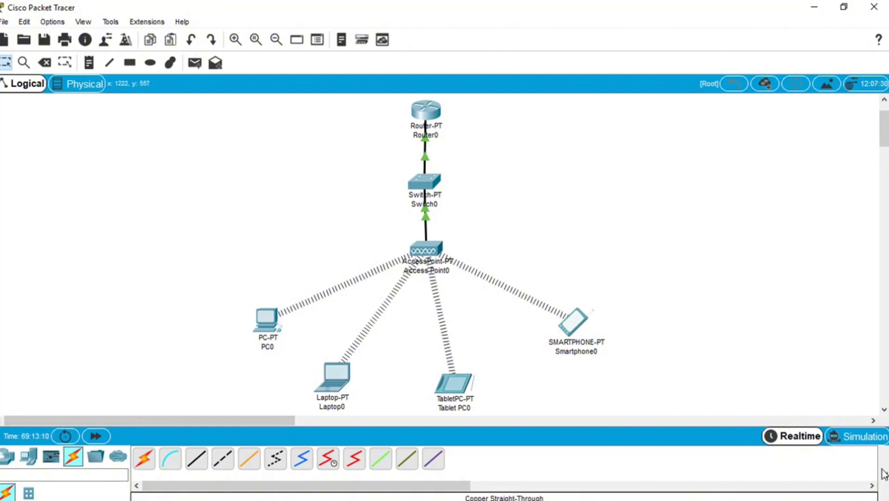
Step: Reveal the PDU results list beside the device palette and send a simple PDU from PC0 to Laptop0
{"action": "left_click_drag", "start_coordinate": [879, 464], "coordinate": [813, 469]}
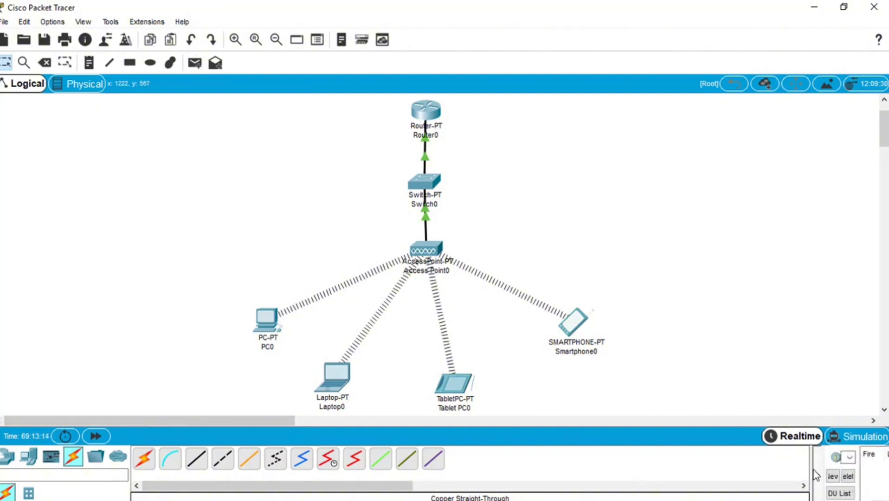
{"action": "left_click_drag", "start_coordinate": [815, 474], "coordinate": [437, 476]}
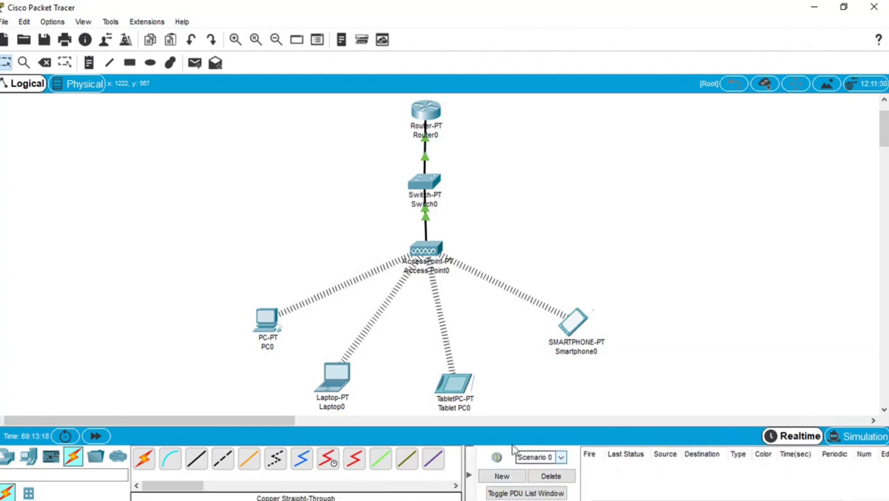
{"action": "left_click", "coordinate": [195, 63]}
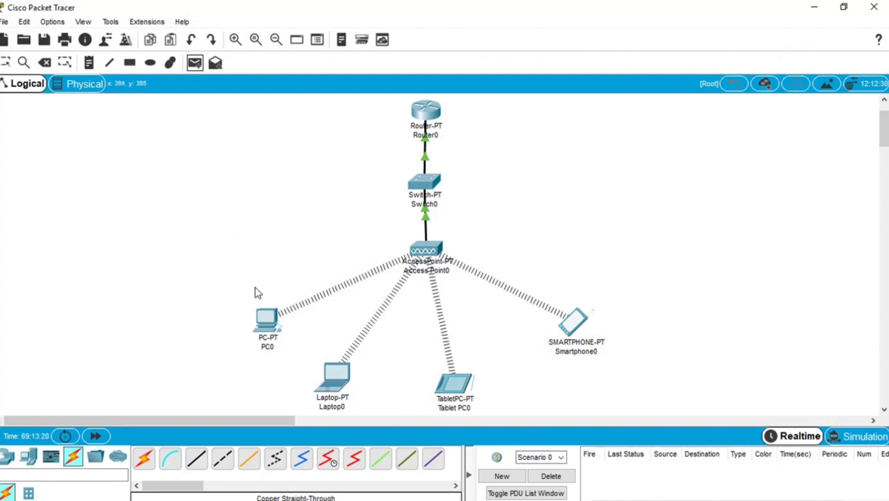
{"action": "left_click", "coordinate": [268, 316]}
{"action": "left_click", "coordinate": [338, 374]}
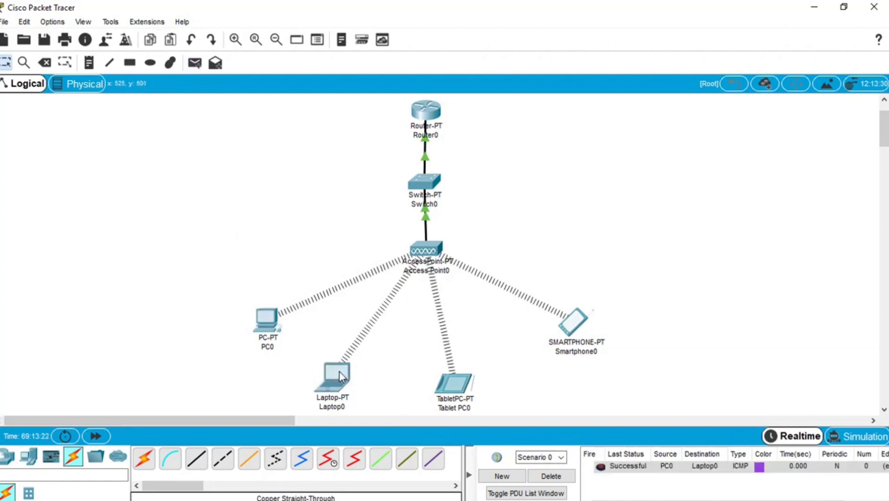
Step: Test the wireless connection with a simple PDU from Laptop0 to Tablet PC0
{"action": "left_click", "coordinate": [195, 64]}
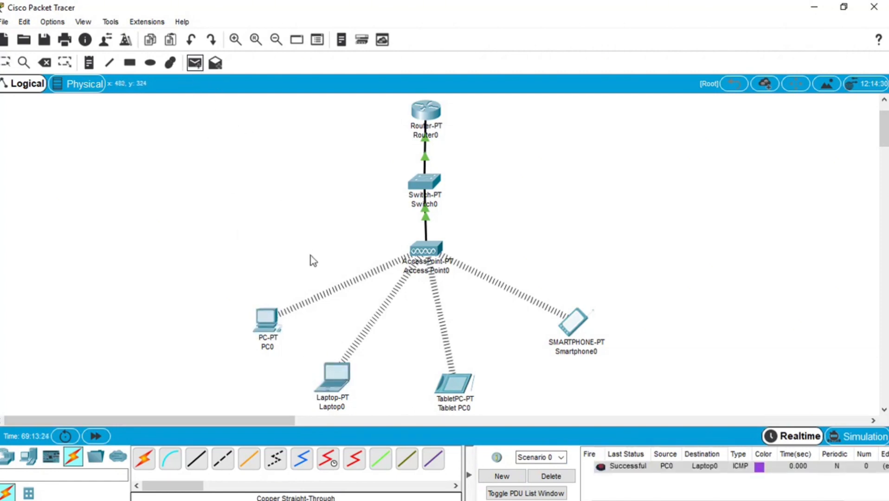
{"action": "left_click", "coordinate": [337, 375]}
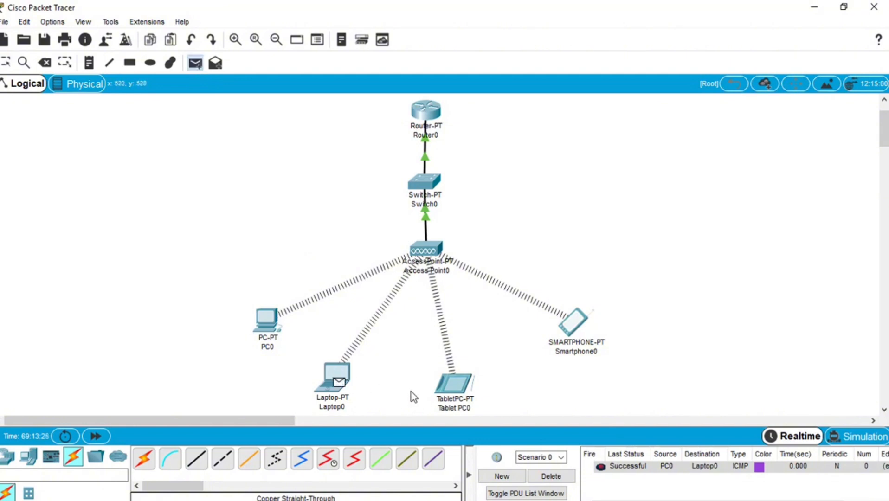
{"action": "left_click", "coordinate": [454, 388]}
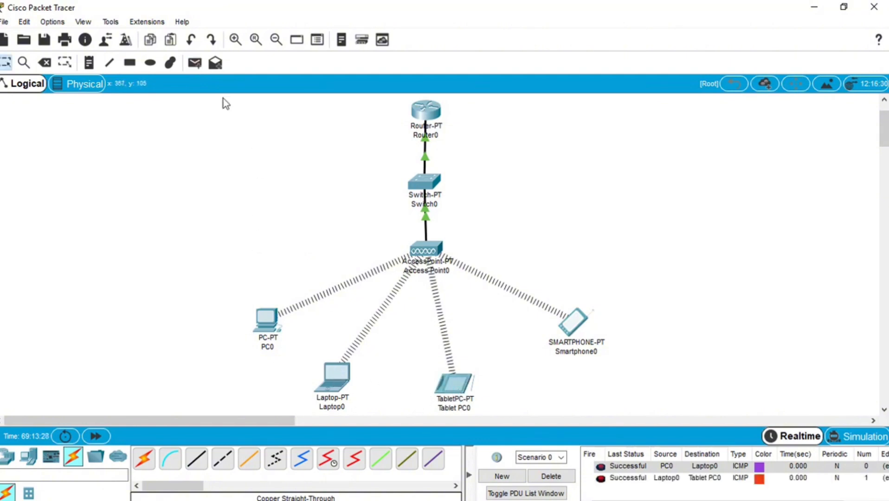
Step: Send a simple PDU from Tablet PC0 to Smartphone0, then delete the scenario to clear the test results
{"action": "left_click", "coordinate": [195, 64]}
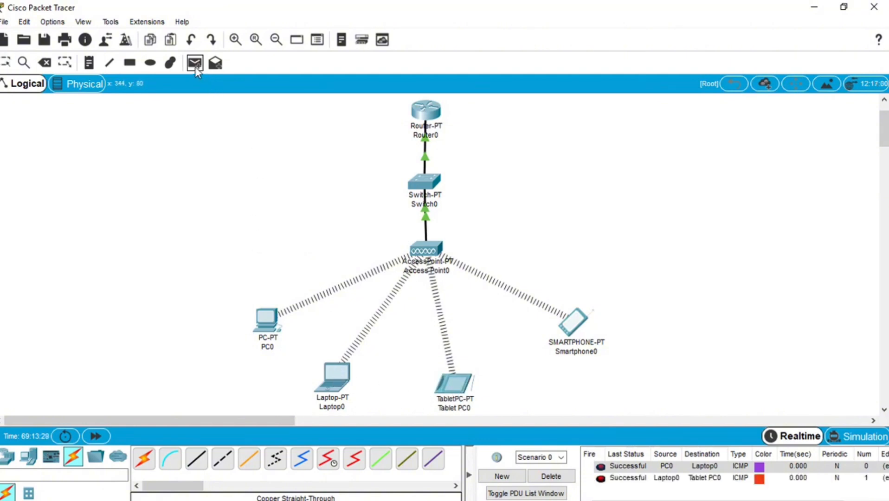
{"action": "left_click", "coordinate": [464, 389]}
{"action": "left_click", "coordinate": [578, 333]}
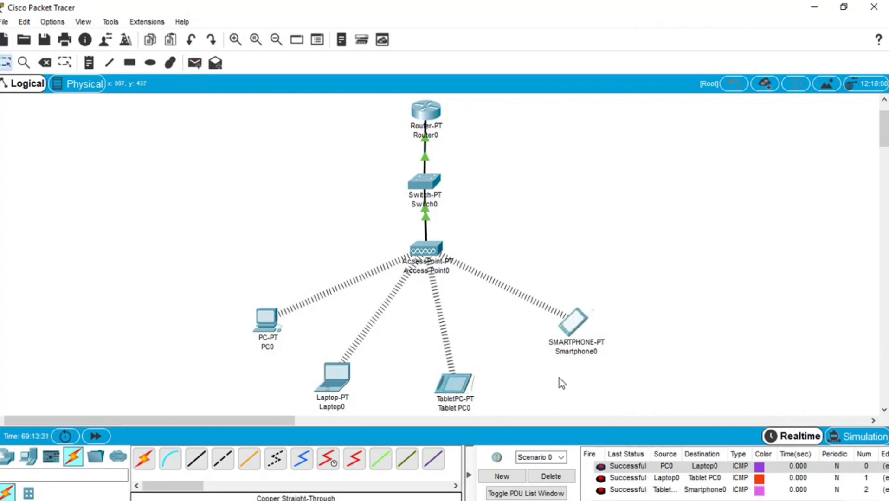
{"action": "left_click", "coordinate": [548, 478]}
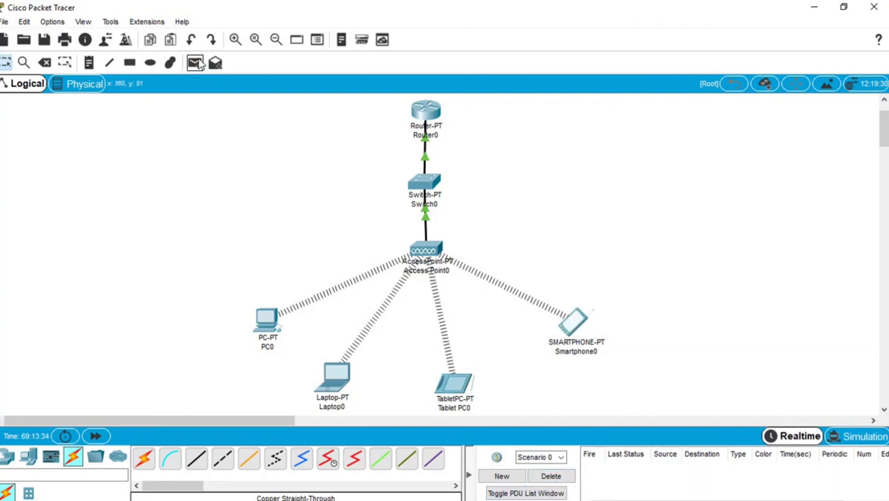
Step: Send a simple PDU from Smartphone0 to PC0, then delete the scenario to clear its result
{"action": "left_click", "coordinate": [196, 63]}
{"action": "left_click", "coordinate": [576, 323]}
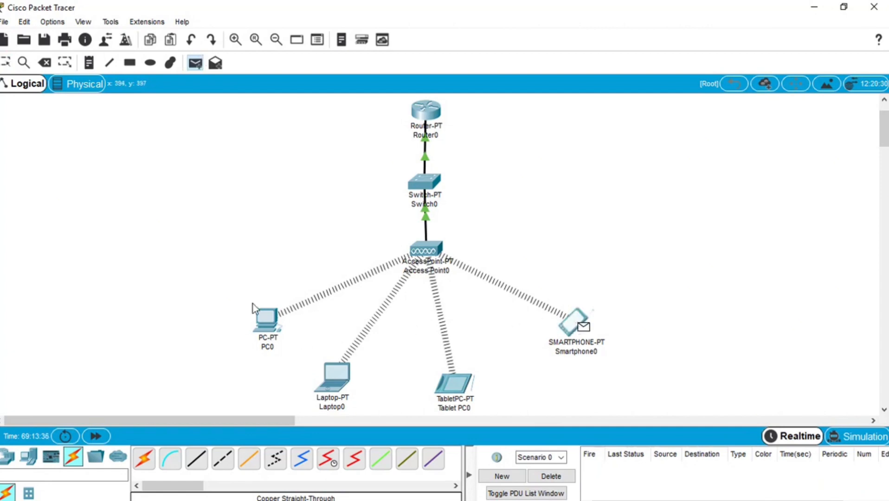
{"action": "left_click", "coordinate": [269, 315]}
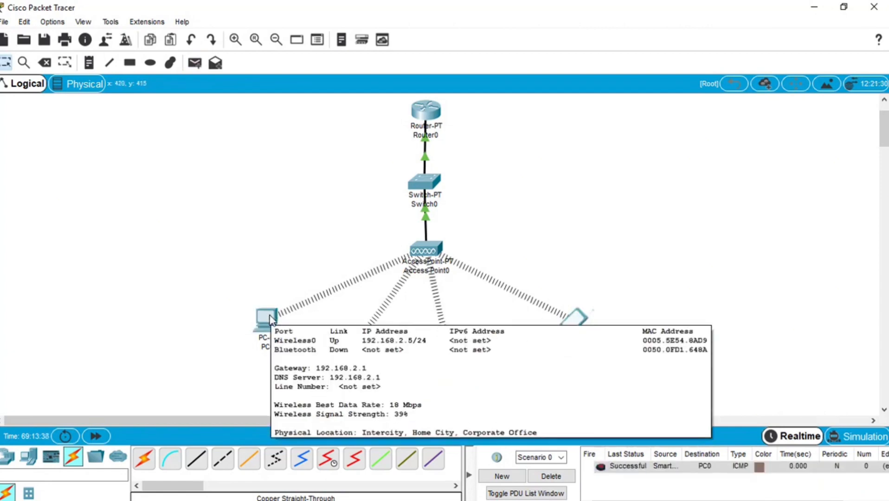
{"action": "left_click", "coordinate": [564, 478]}
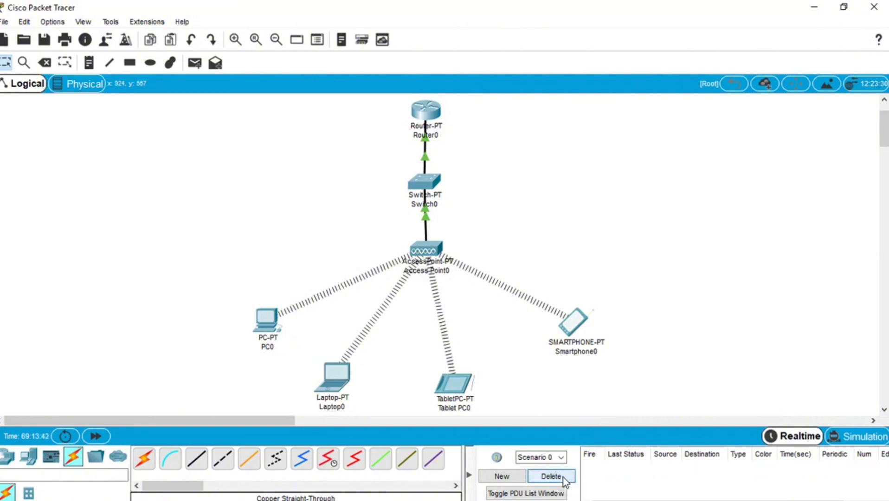